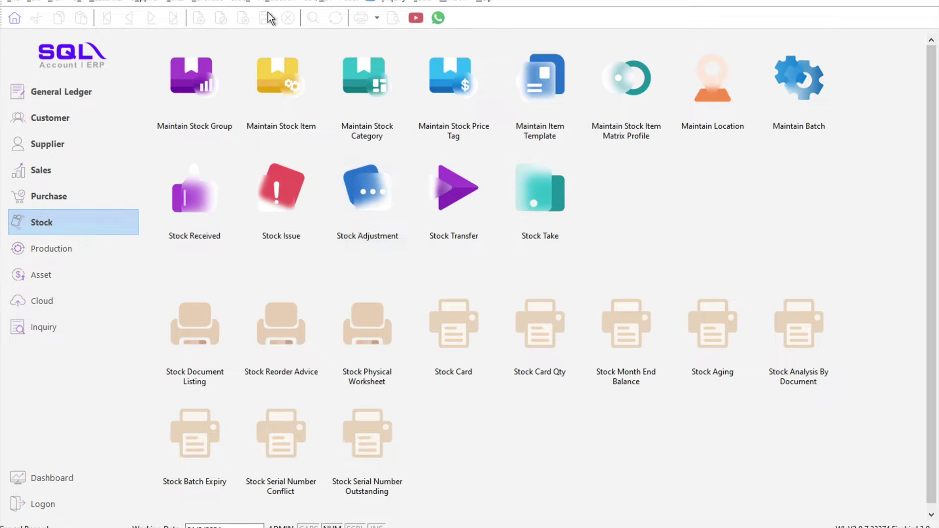
# Step: Review the stock price tag list, then close it
pyautogui.click(242, 2)
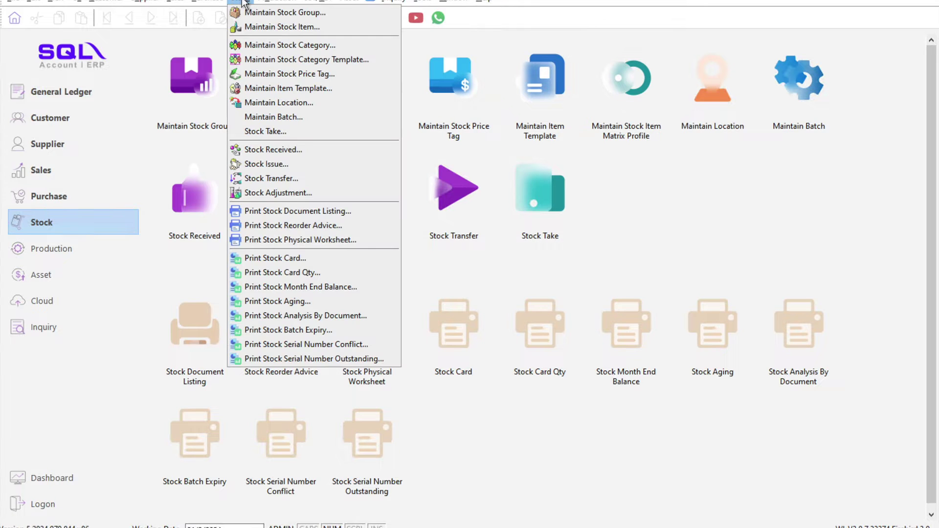
pyautogui.click(311, 78)
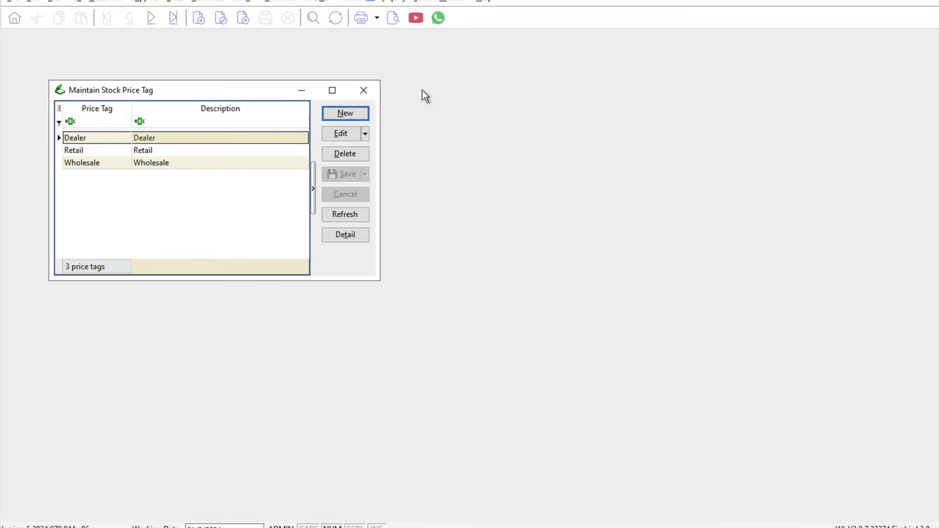
pyautogui.click(365, 91)
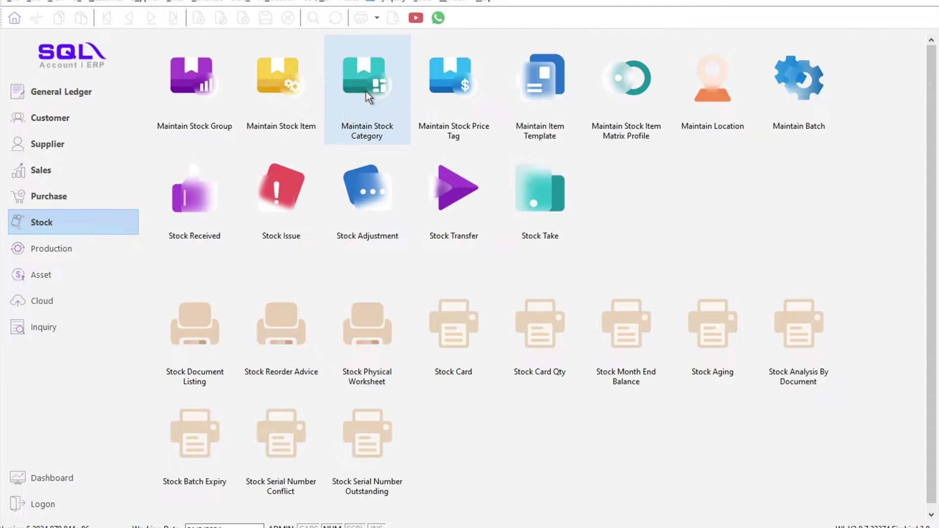
# Step: Set customer A HOME FURNISHING & SERVICE's price tag to Wholesale and save
pyautogui.click(42, 127)
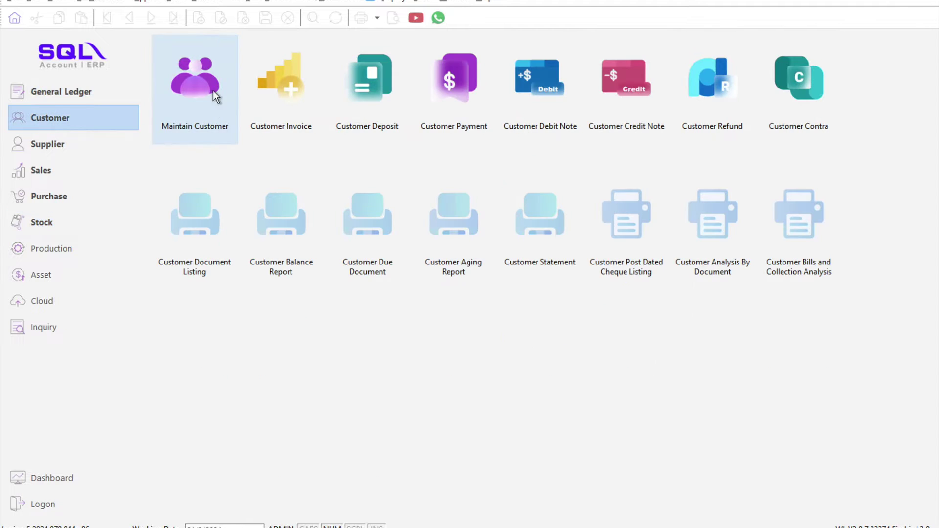
pyautogui.click(213, 90)
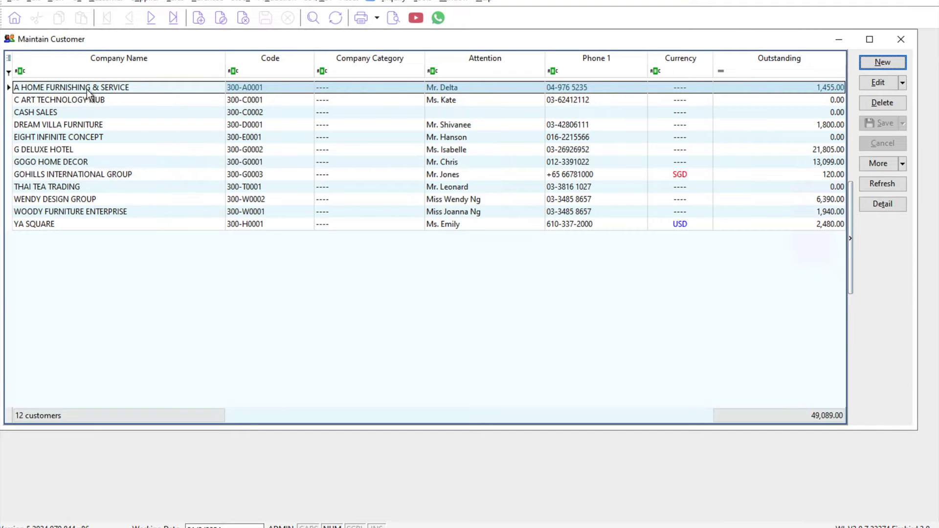
pyautogui.click(88, 92)
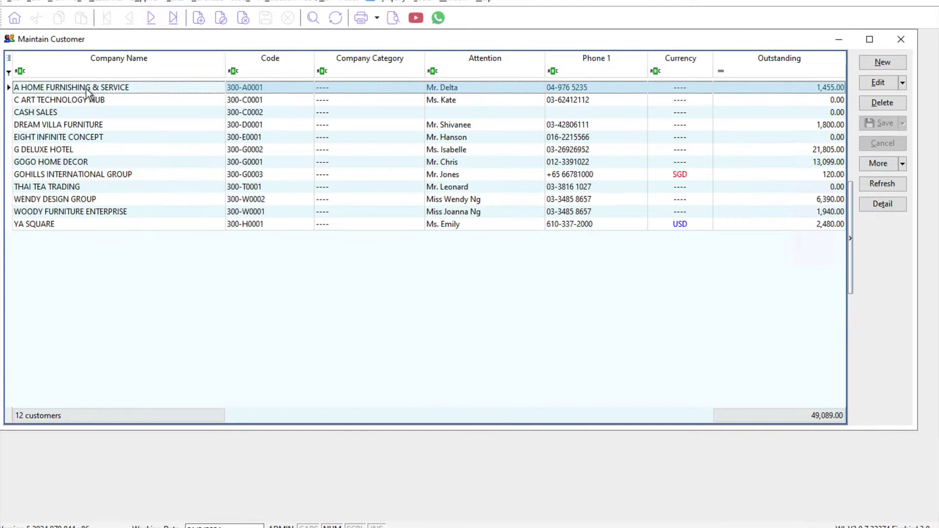
pyautogui.doubleClick(88, 91)
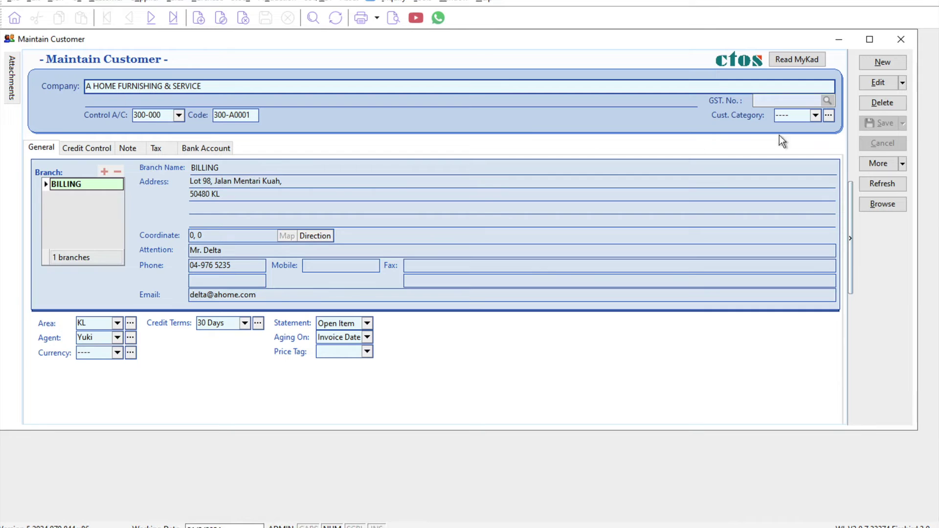
pyautogui.click(862, 86)
pyautogui.click(347, 351)
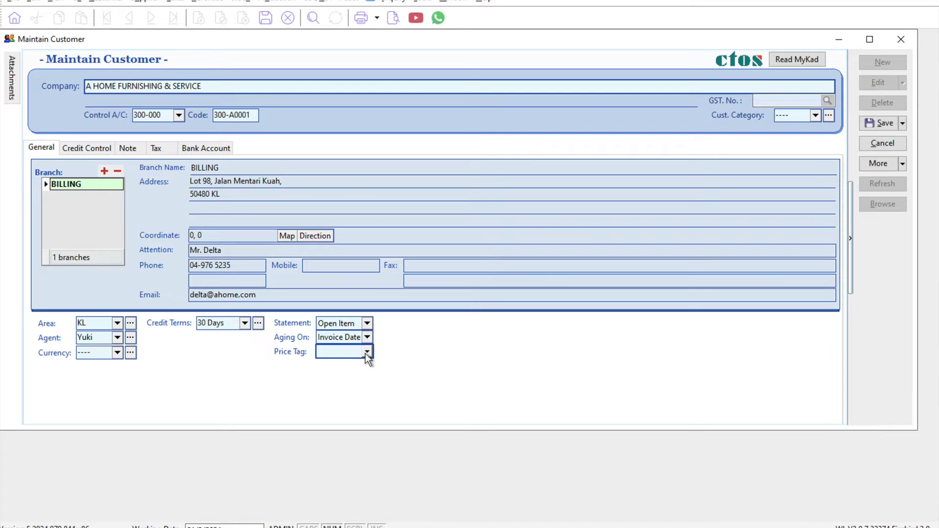
pyautogui.click(367, 352)
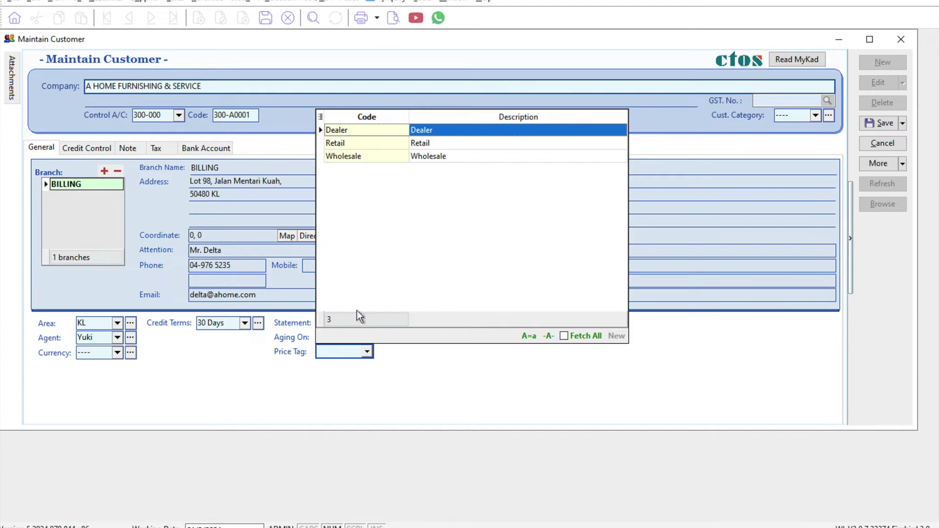
pyautogui.press('Down')
pyautogui.press('Down')
pyautogui.click(355, 158)
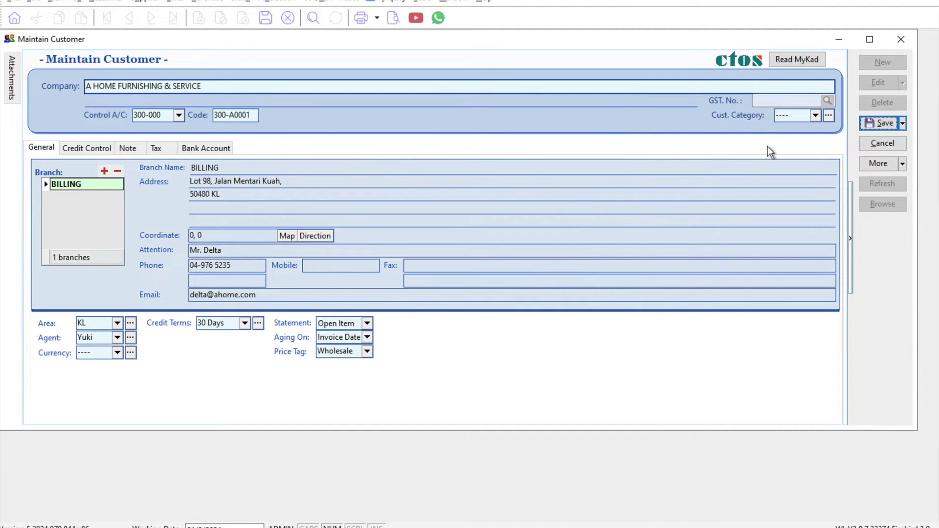
pyautogui.click(871, 125)
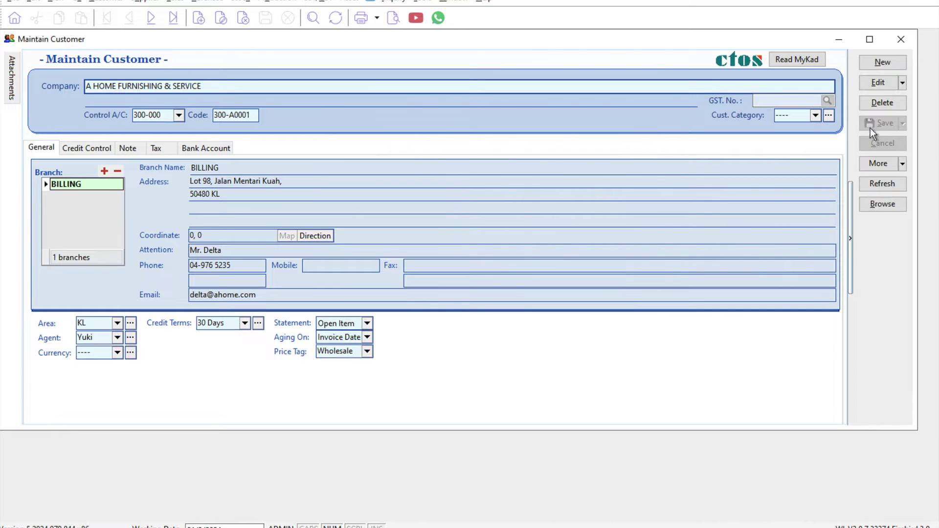
pyautogui.click(882, 205)
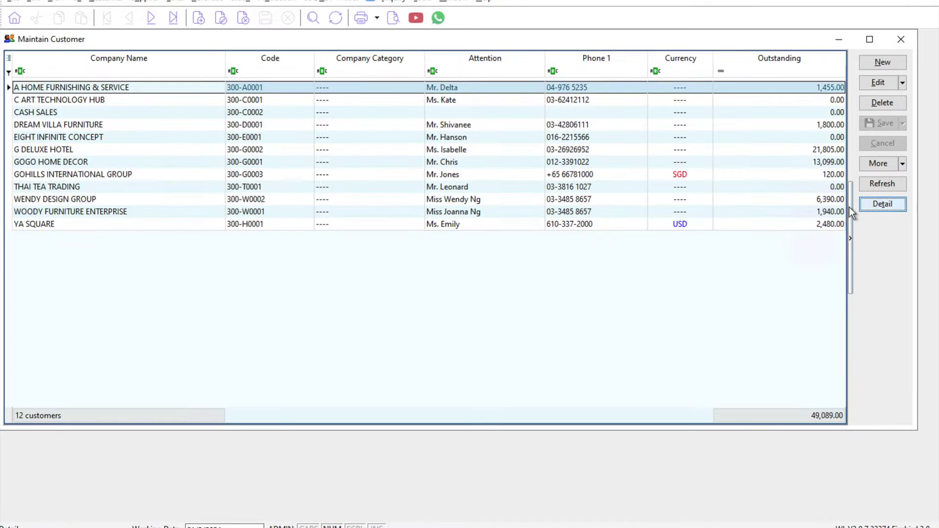
# Step: Set customer C ART TECHNOLOGY HUB's price tag to Retail, save, and close the customer records
pyautogui.doubleClick(56, 102)
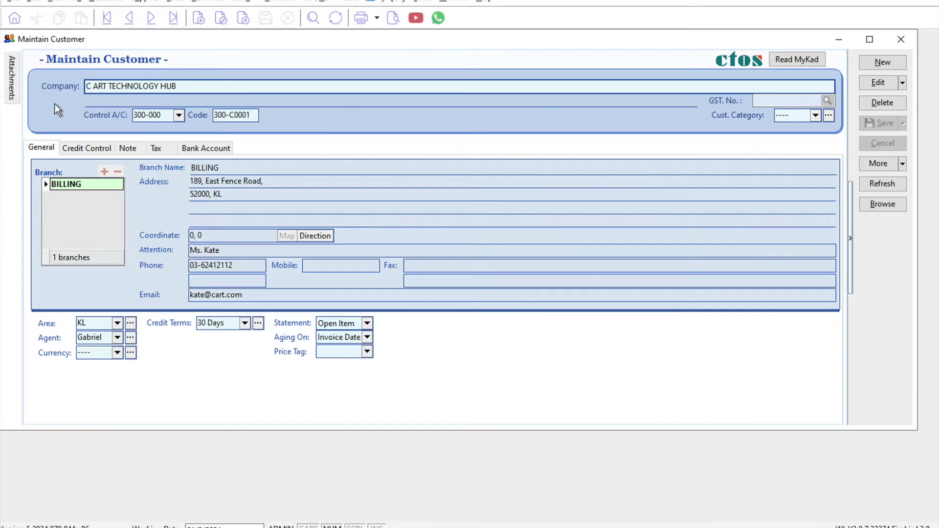
pyautogui.click(882, 81)
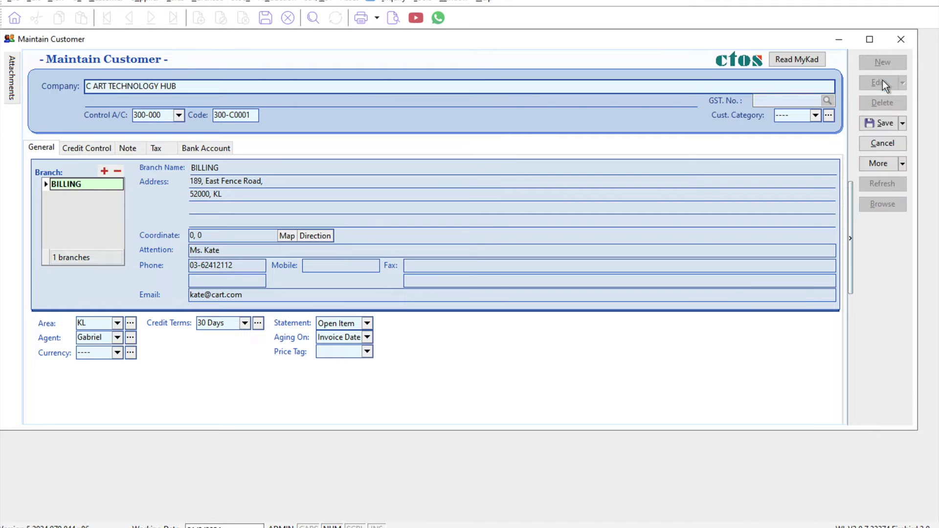
pyautogui.click(368, 352)
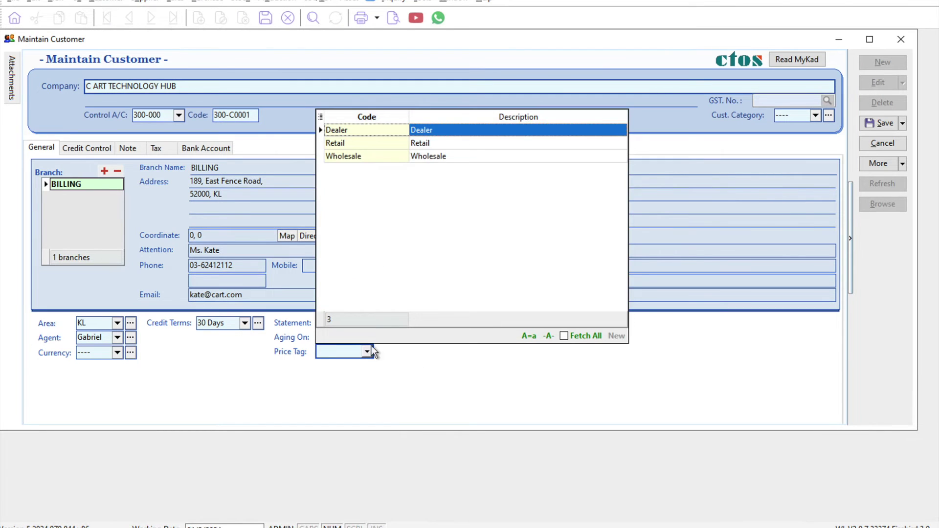
pyautogui.click(371, 144)
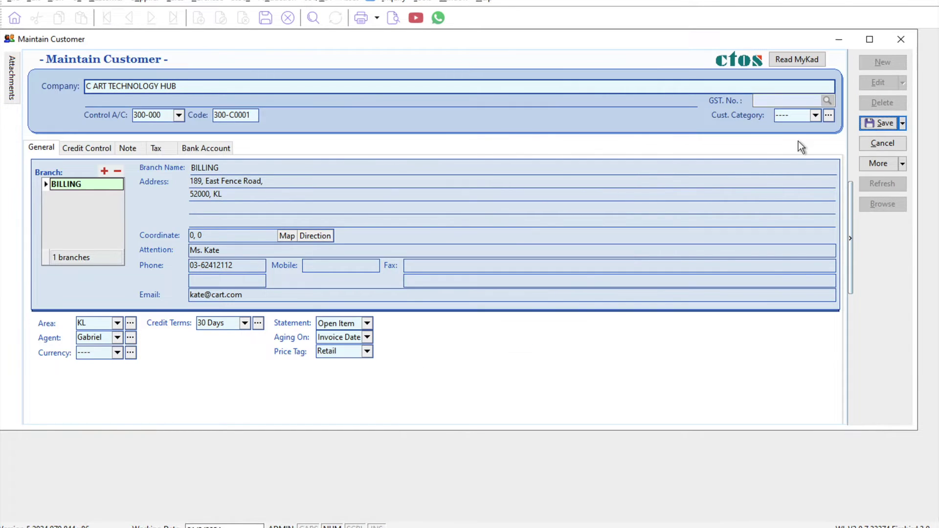
pyautogui.click(870, 122)
pyautogui.click(893, 39)
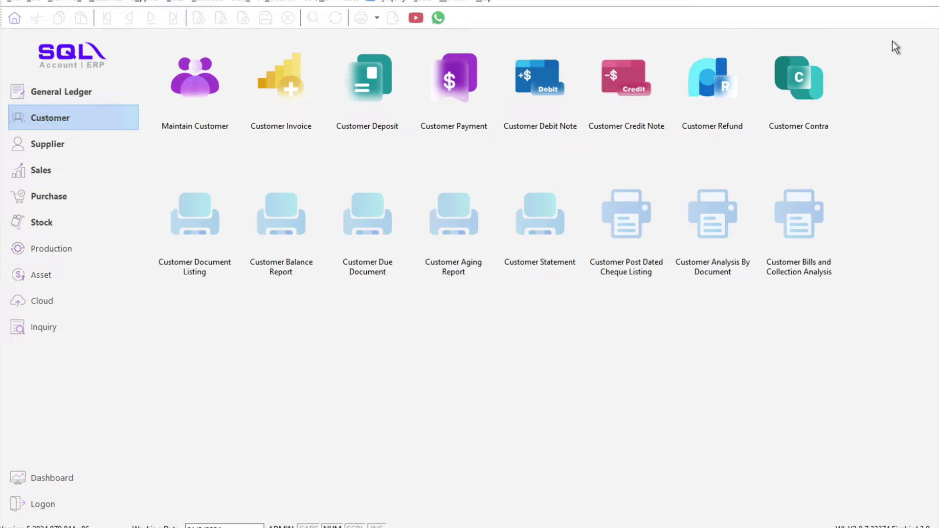
# Step: Edit stock item BOM-01/Black and add a Retail row under its customer prices
pyautogui.click(29, 218)
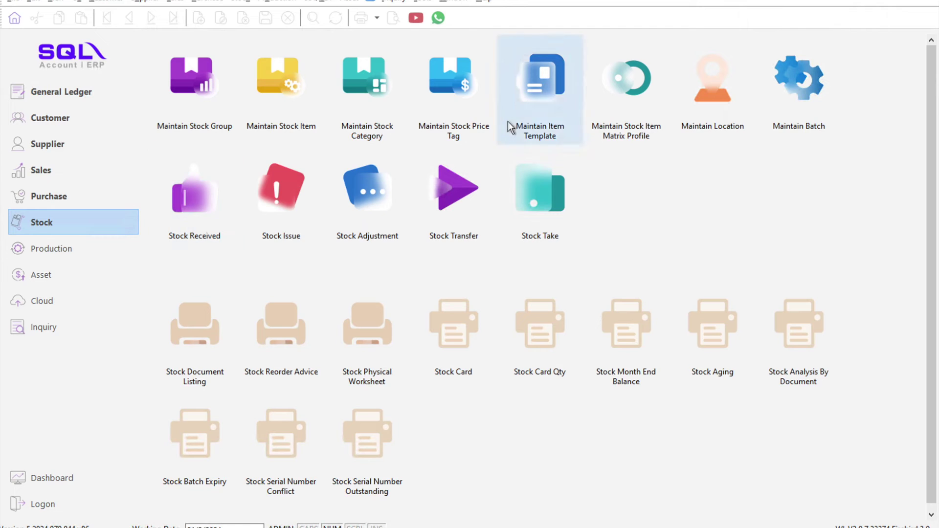
pyautogui.click(289, 99)
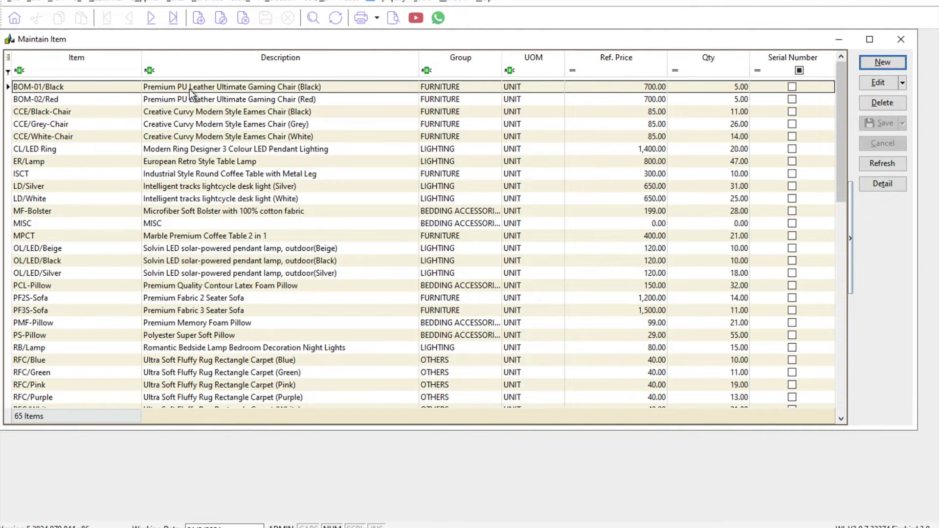
pyautogui.doubleClick(189, 89)
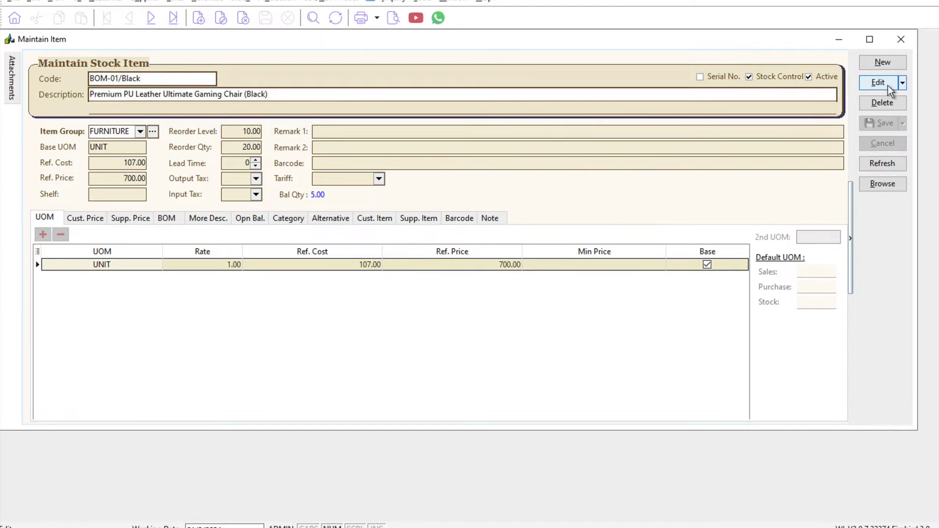
pyautogui.click(890, 89)
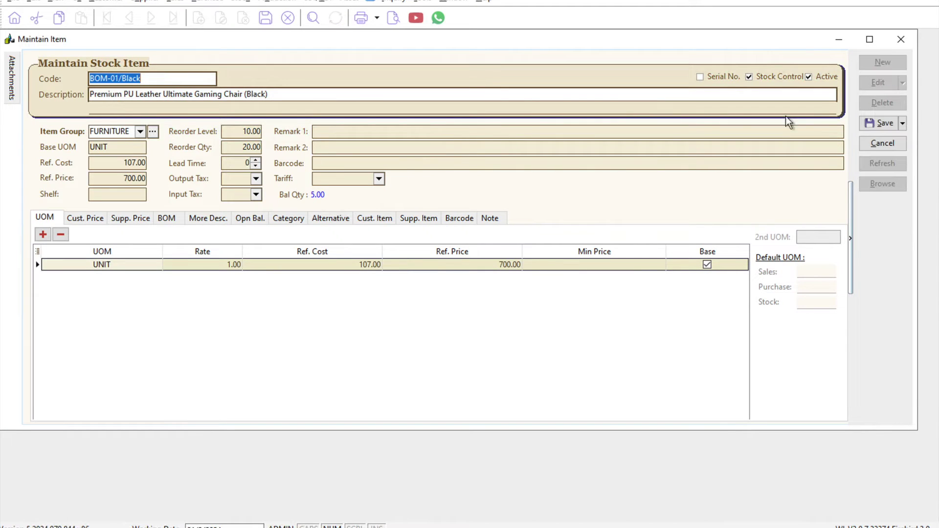
pyautogui.click(102, 220)
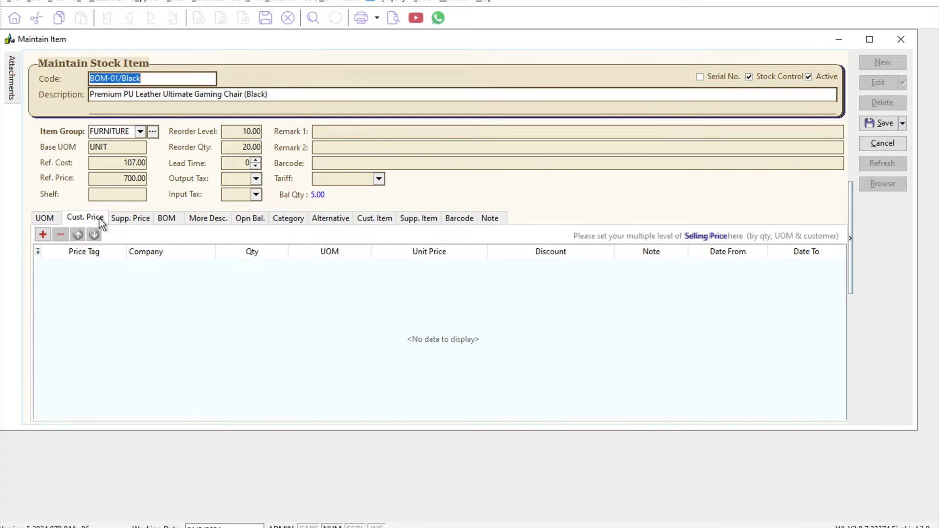
pyautogui.click(44, 235)
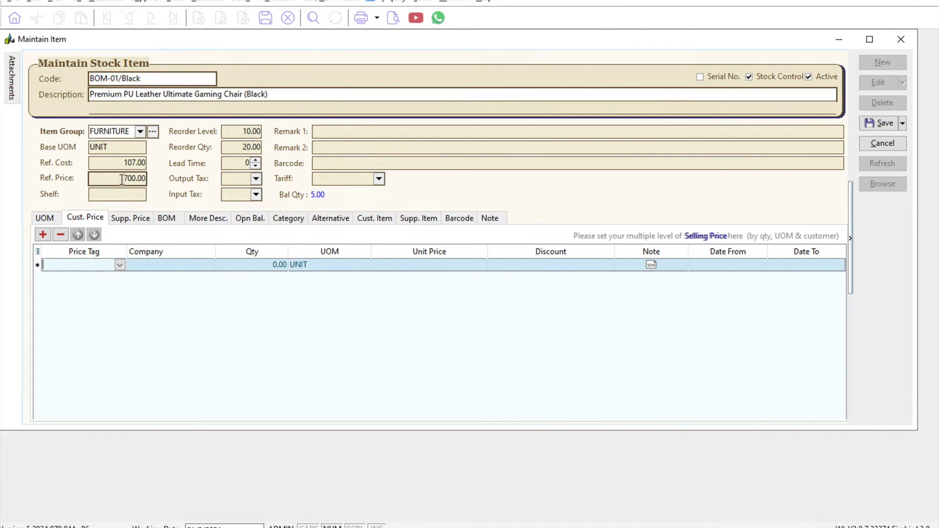
pyautogui.click(117, 269)
pyautogui.click(113, 299)
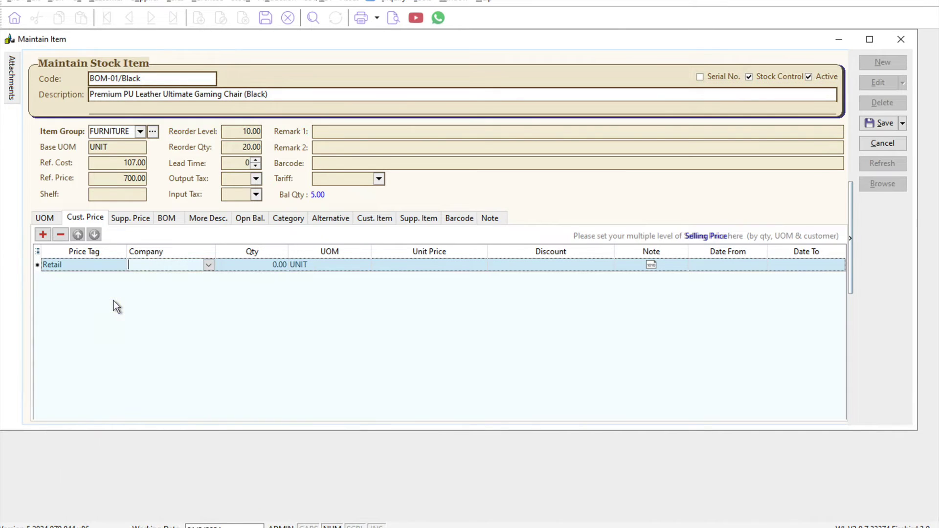
# Step: Fill the Retail row with quantity 1, unit price 700 (corrected from 680) and 10% discount
pyautogui.click(248, 268)
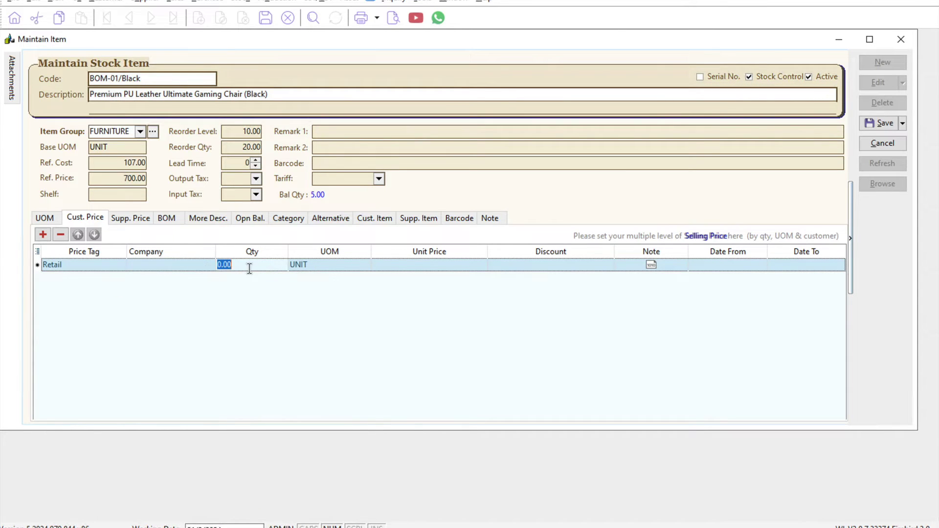
pyautogui.write('1')
pyautogui.press('Tab')
pyautogui.press('Tab')
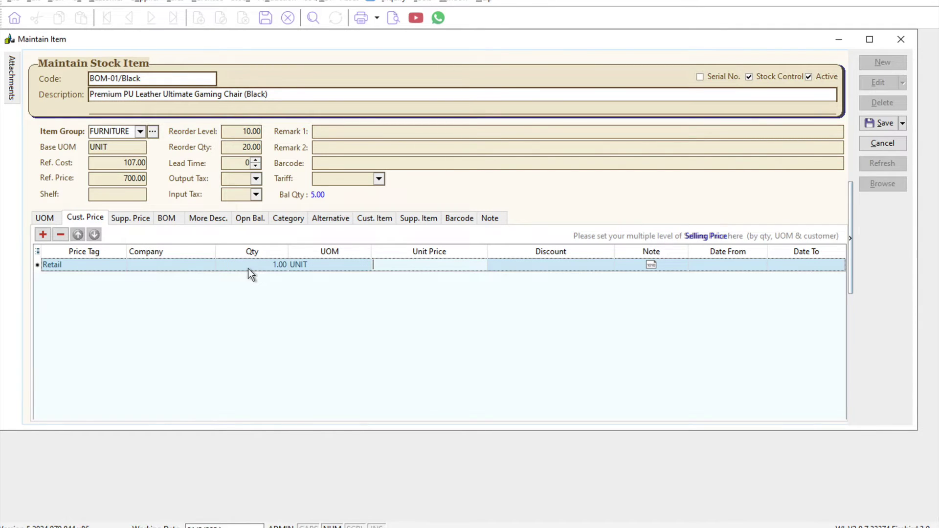
pyautogui.write('680')
pyautogui.press('Tab')
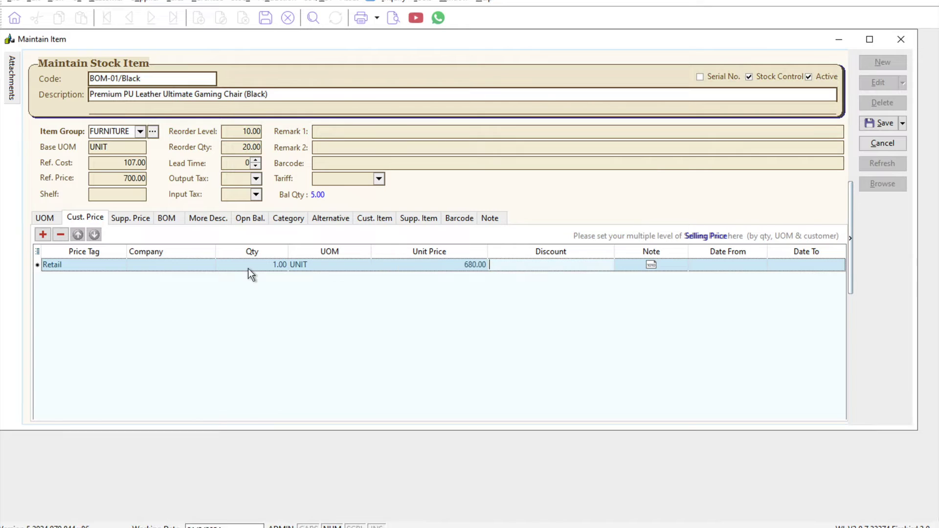
pyautogui.click(441, 263)
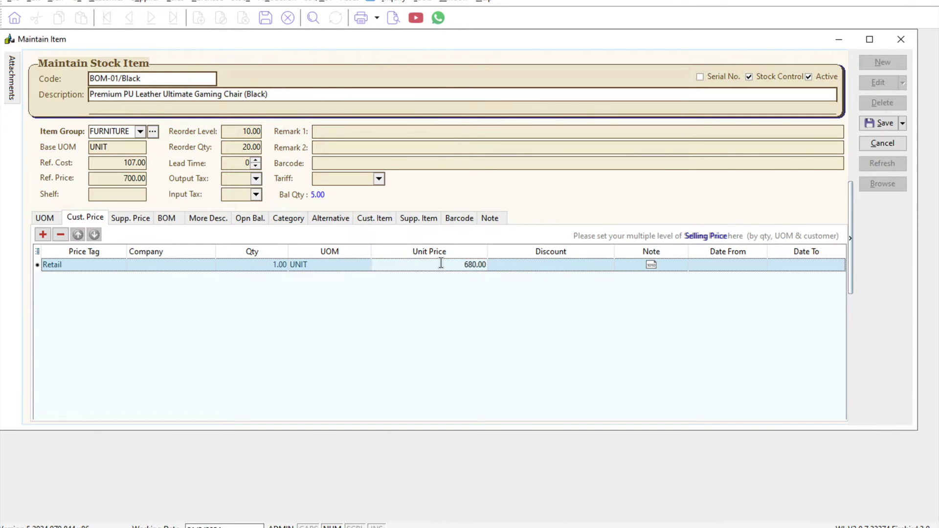
pyautogui.write('700')
pyautogui.press('Tab')
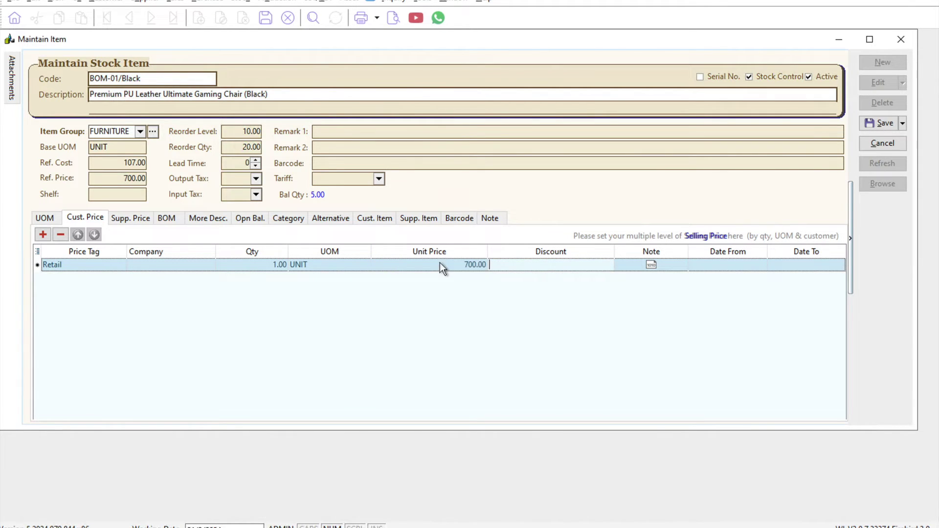
pyautogui.write('10%')
pyautogui.press('Tab')
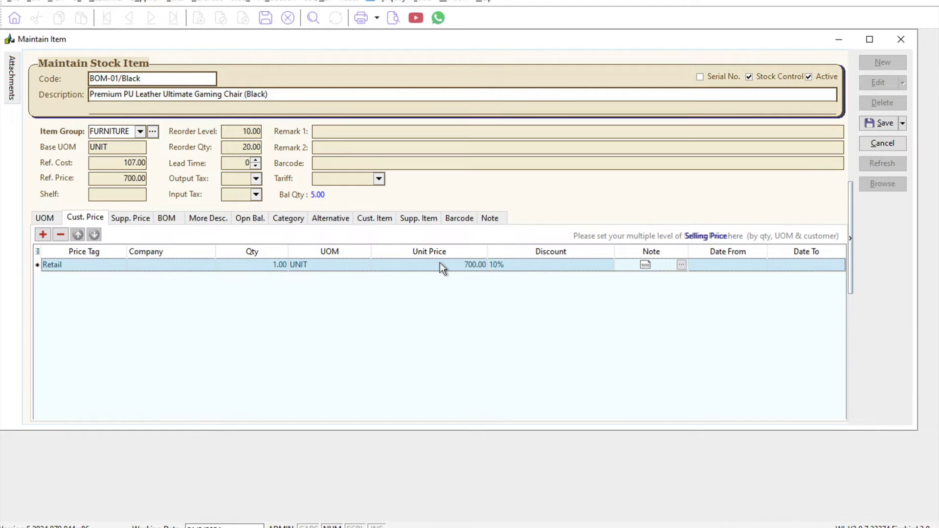
pyautogui.click(717, 268)
pyautogui.click(793, 266)
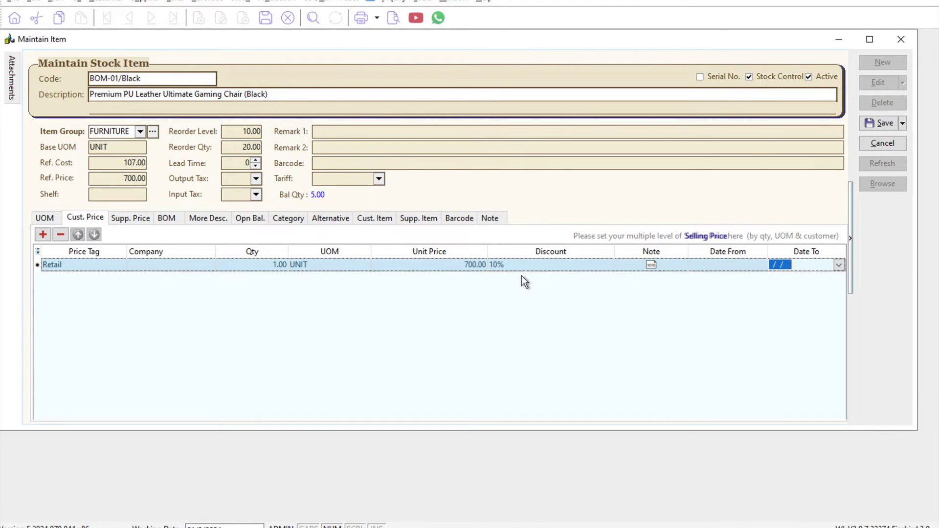
# Step: Add another customer price row tagged Wholesale
pyautogui.click(41, 235)
pyautogui.click(120, 280)
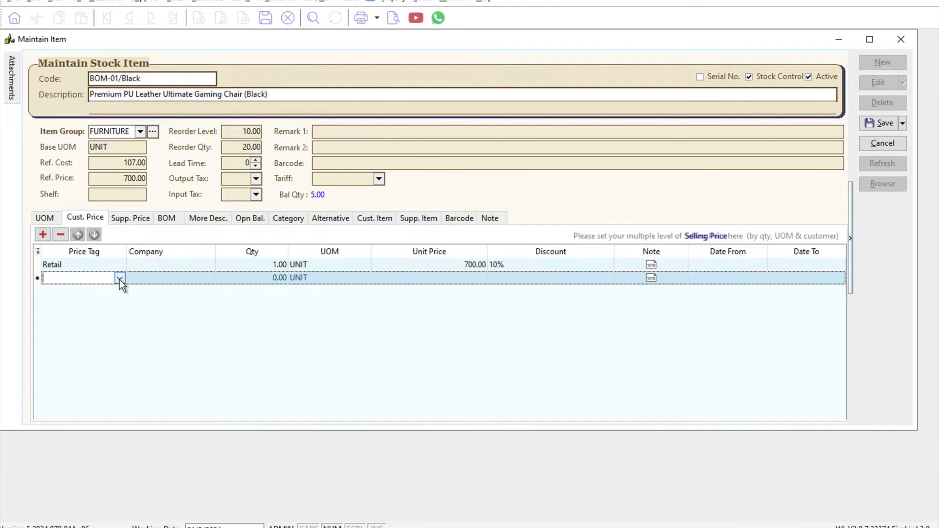
pyautogui.click(120, 280)
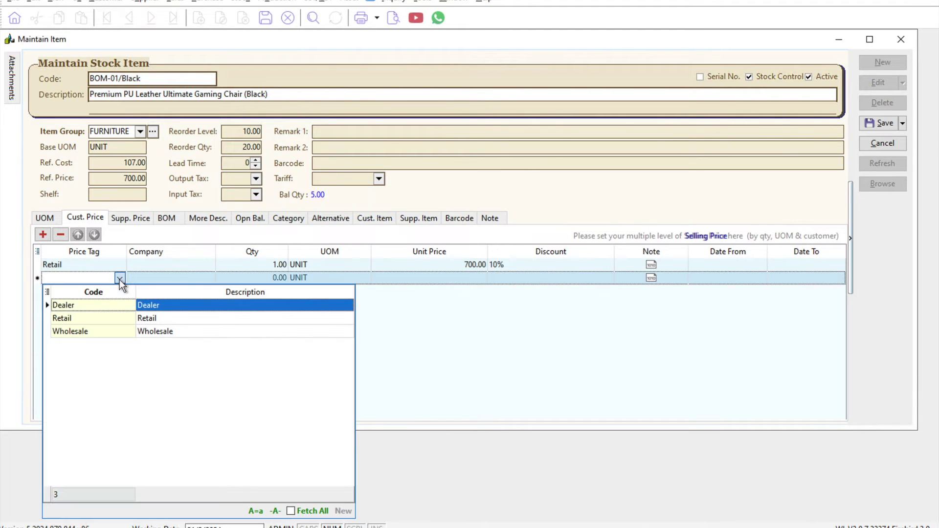
pyautogui.click(125, 333)
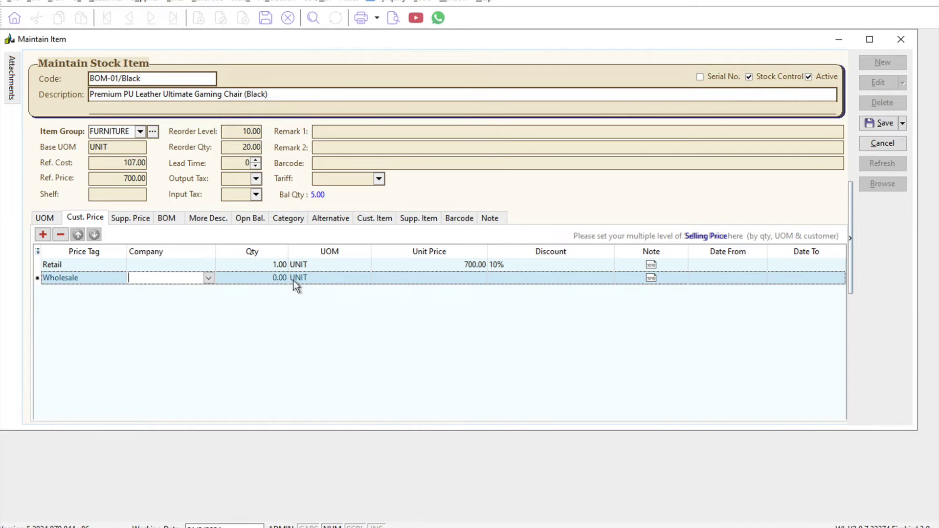
# Step: Give the Wholesale row quantity 1, unit price 700 and 15% discount, then save the item
pyautogui.press('Tab')
pyautogui.write('1')
pyautogui.click(432, 278)
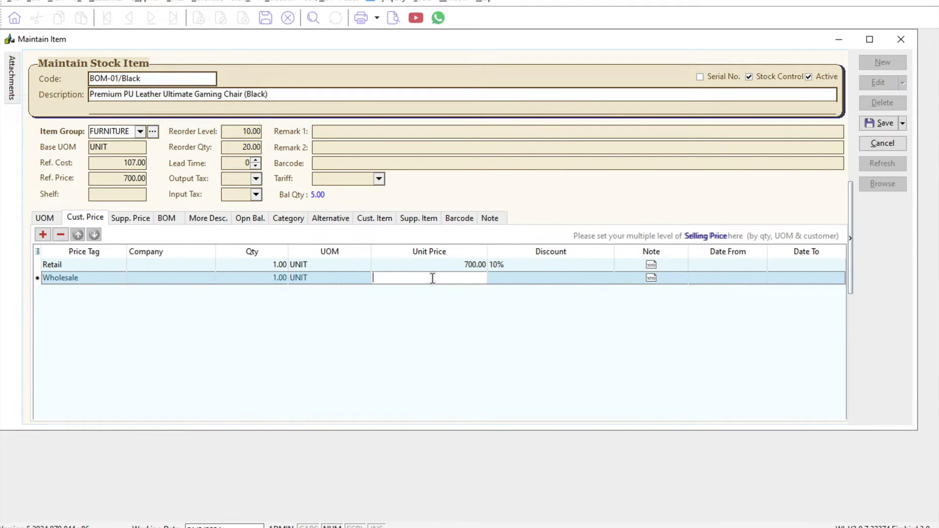
pyautogui.write('700')
pyautogui.press('Tab')
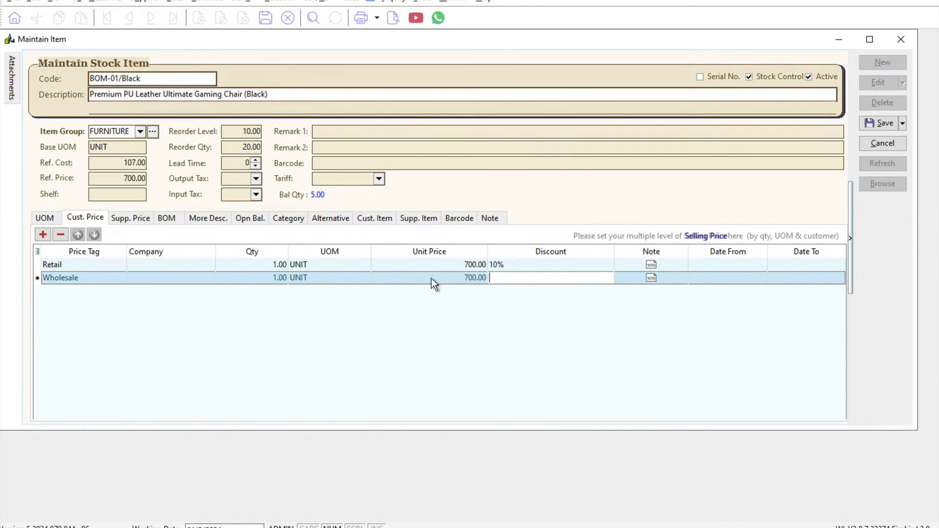
pyautogui.write('15%')
pyautogui.press('Tab')
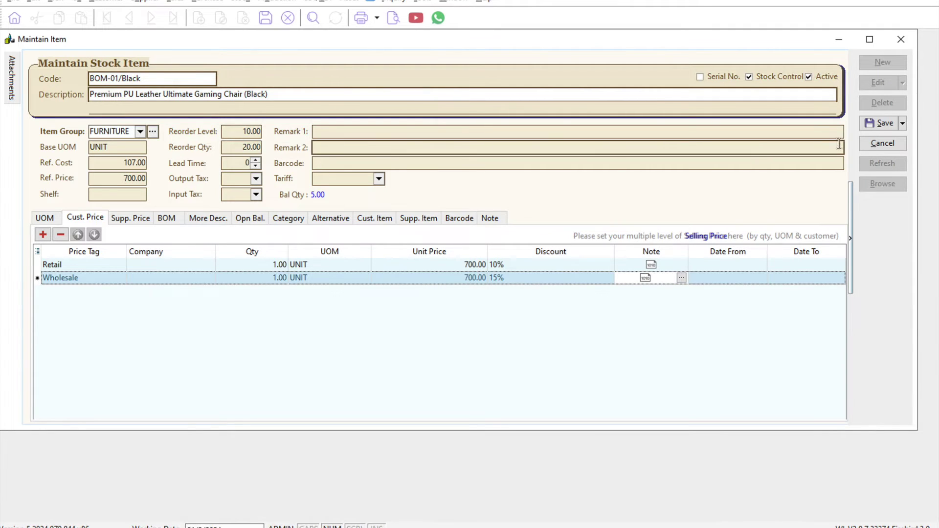
pyautogui.click(878, 127)
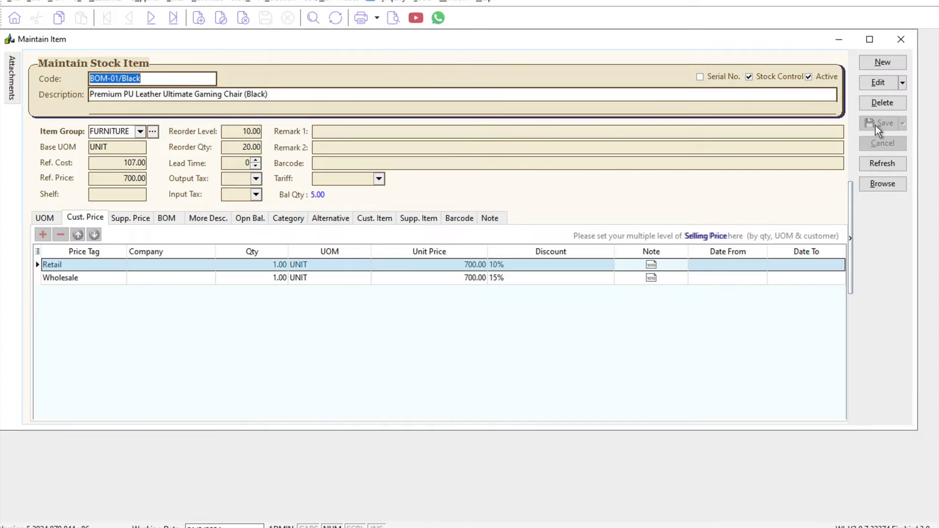
pyautogui.click(901, 40)
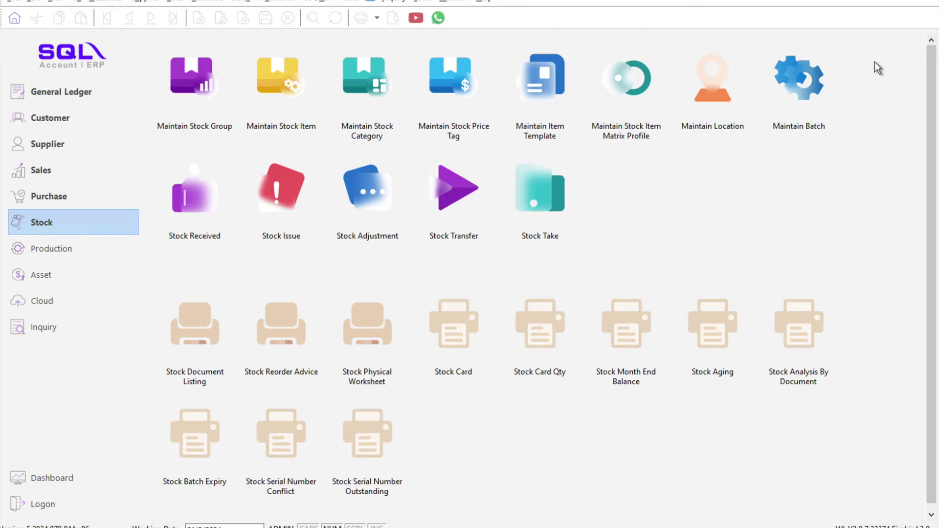
# Step: Create a new sales invoice for customer A HOME FURNISHING & SERVICE
pyautogui.click(60, 173)
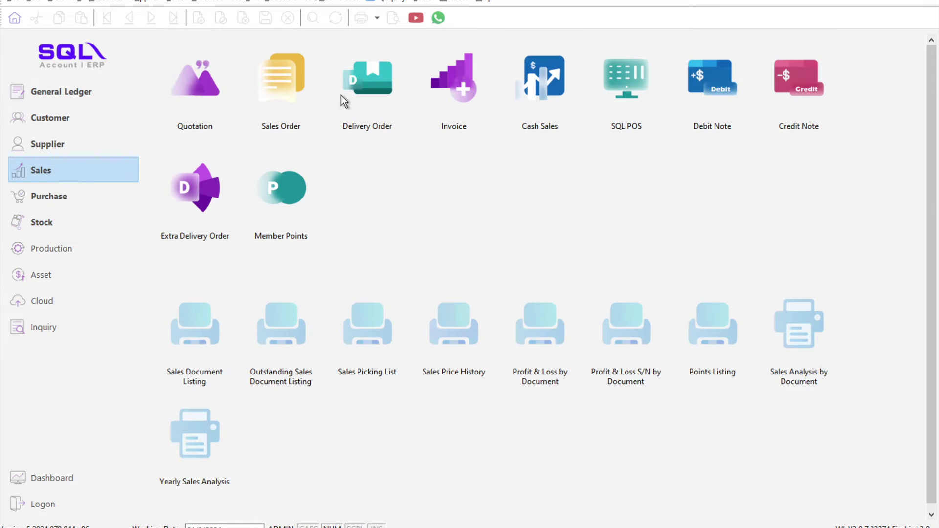
pyautogui.click(455, 79)
pyautogui.click(898, 64)
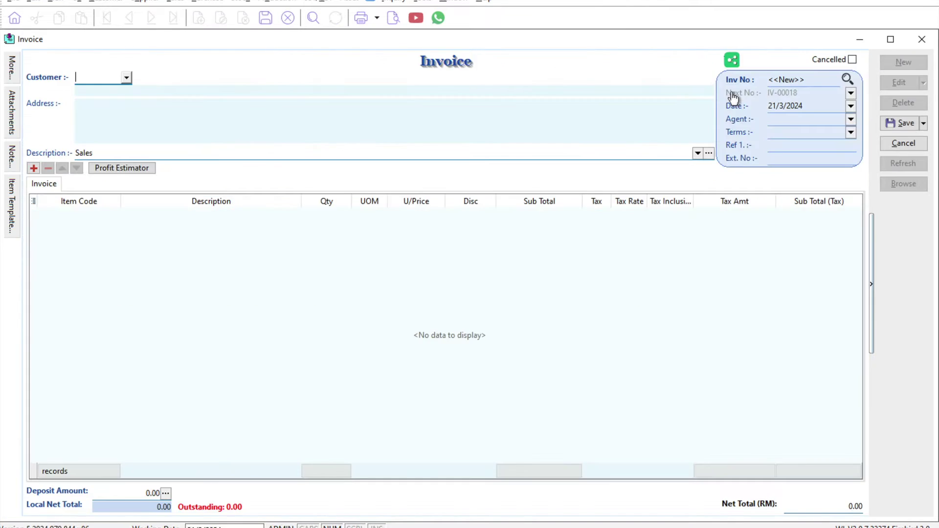
pyautogui.click(125, 82)
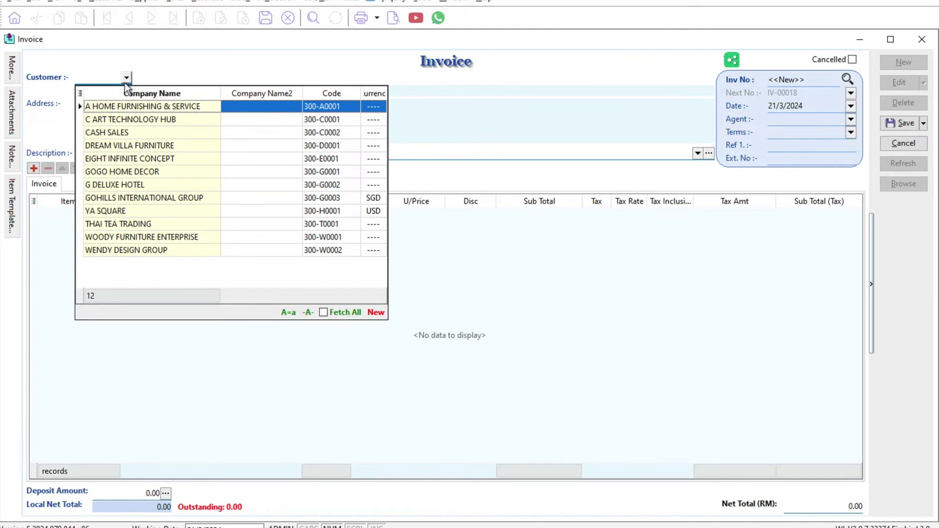
pyautogui.click(139, 108)
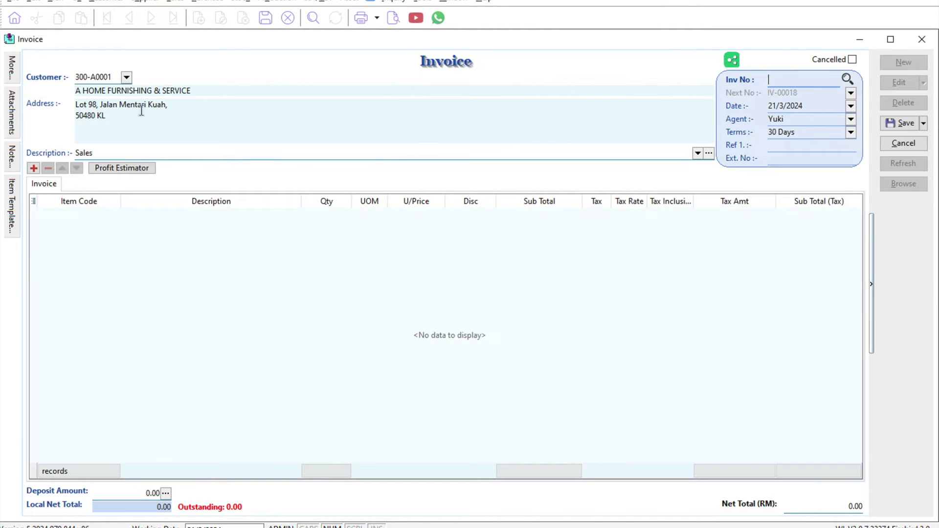
# Step: Add BOM-01/Black as an invoice line, priced 700.00 less 15% to 595.00
pyautogui.click(33, 168)
pyautogui.click(114, 213)
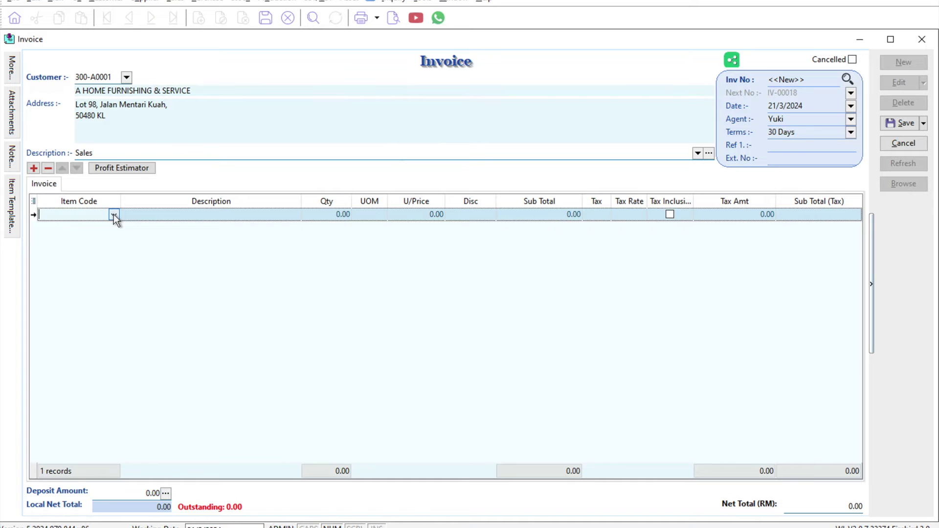
pyautogui.click(113, 214)
pyautogui.click(142, 241)
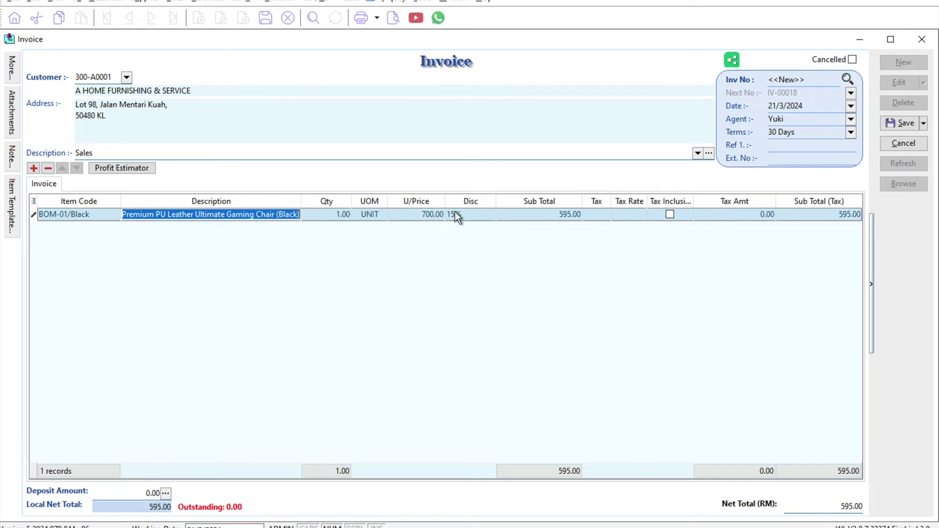
# Step: Change the invoice customer to C ART TECHNOLOGY HUB and delete the existing chair line
pyautogui.click(126, 77)
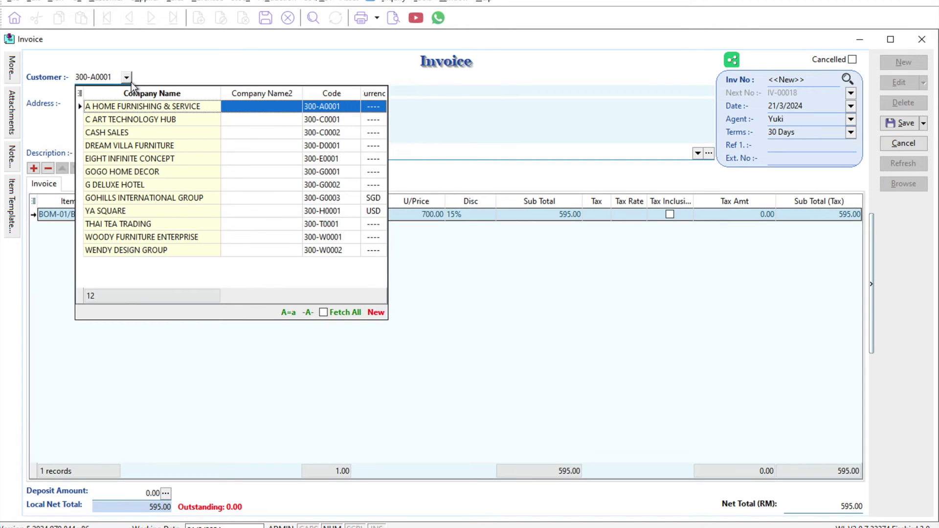
pyautogui.click(140, 120)
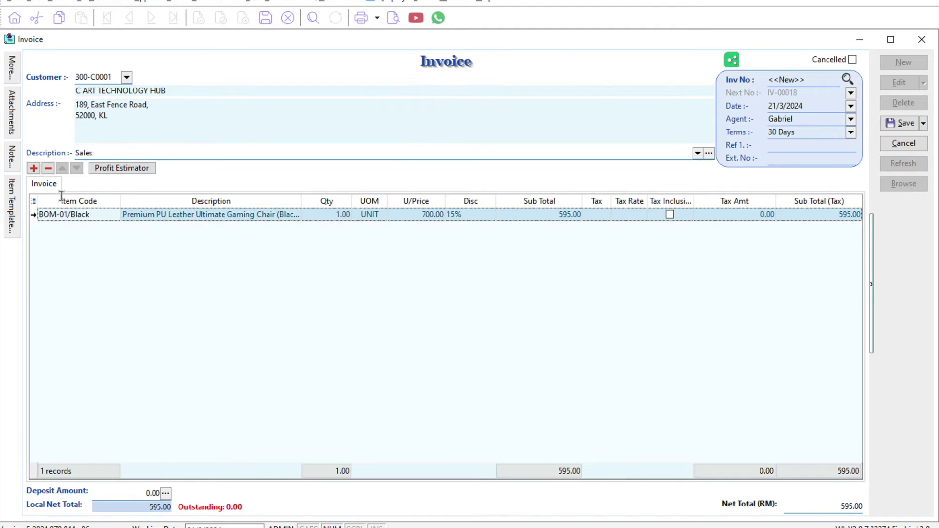
pyautogui.click(45, 169)
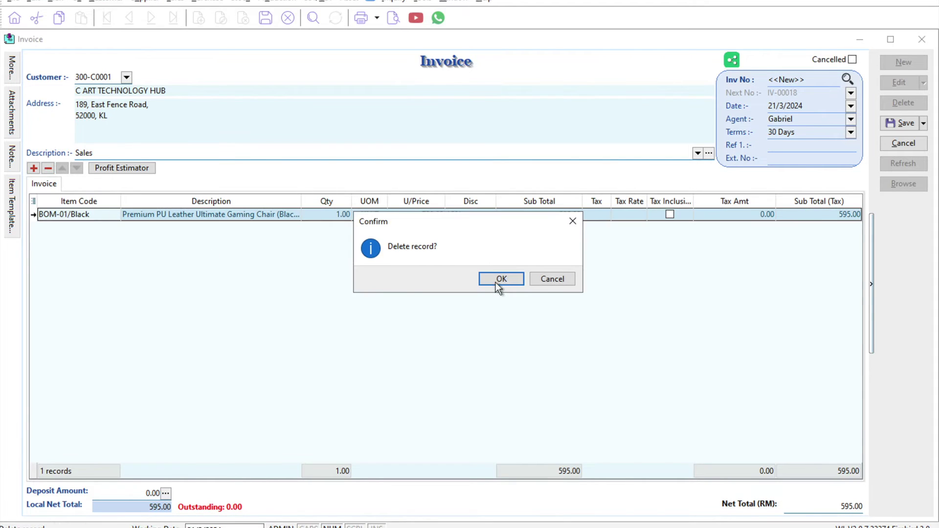
pyautogui.click(496, 280)
# Step: Re-add BOM-01/Black and check its 10% Retail discount giving 630.00
pyautogui.click(34, 169)
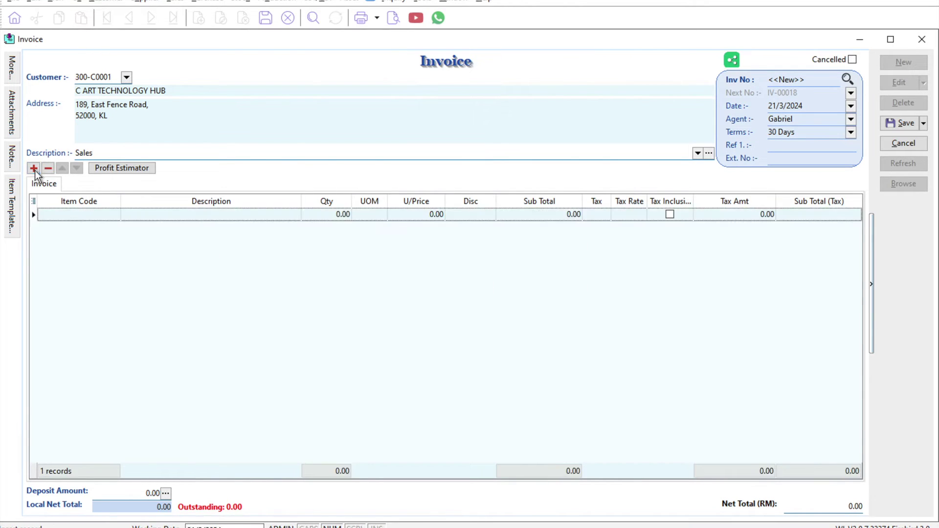
pyautogui.click(106, 212)
pyautogui.click(114, 215)
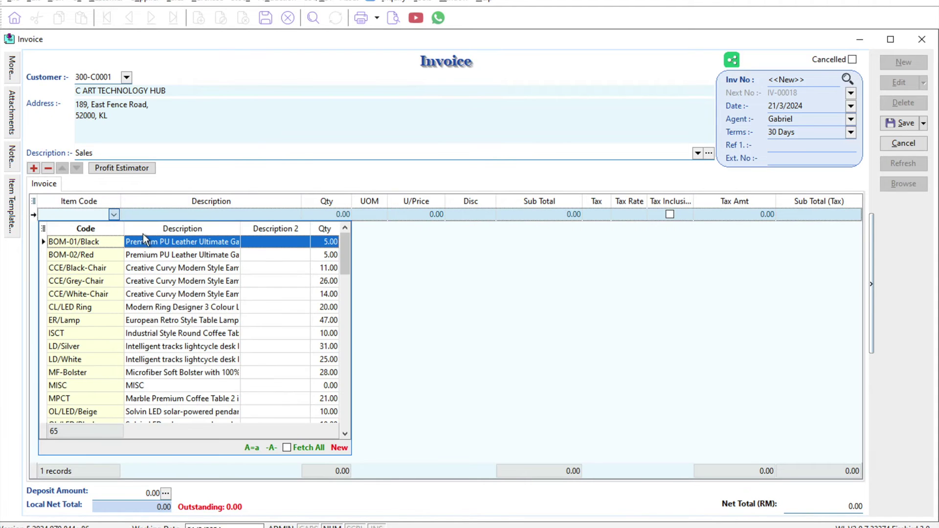
pyautogui.click(105, 242)
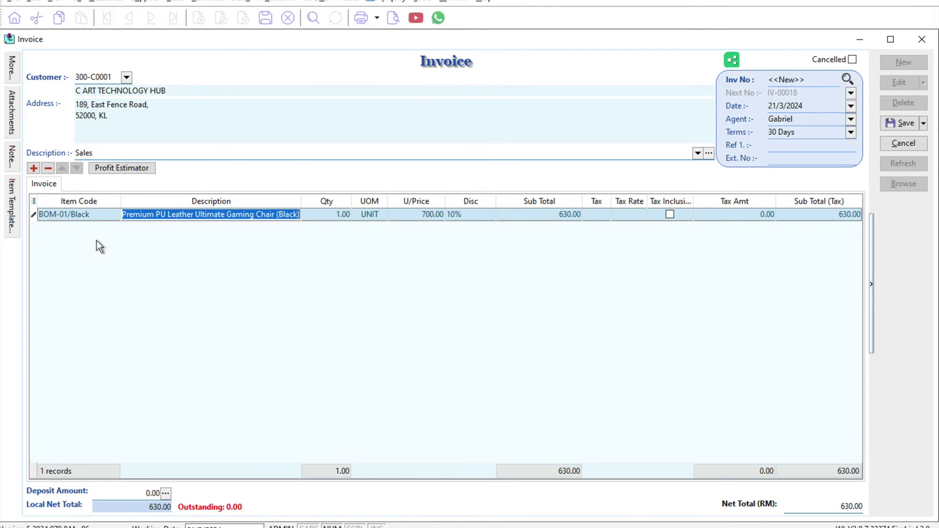
pyautogui.click(460, 216)
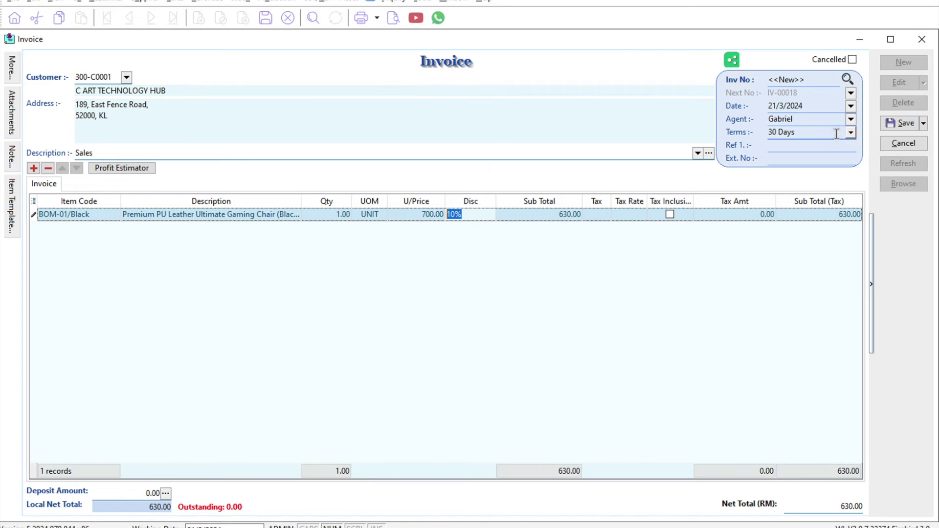
# Step: Cancel the unsaved invoice changes, close the invoice, and return to the Stock module
pyautogui.click(901, 147)
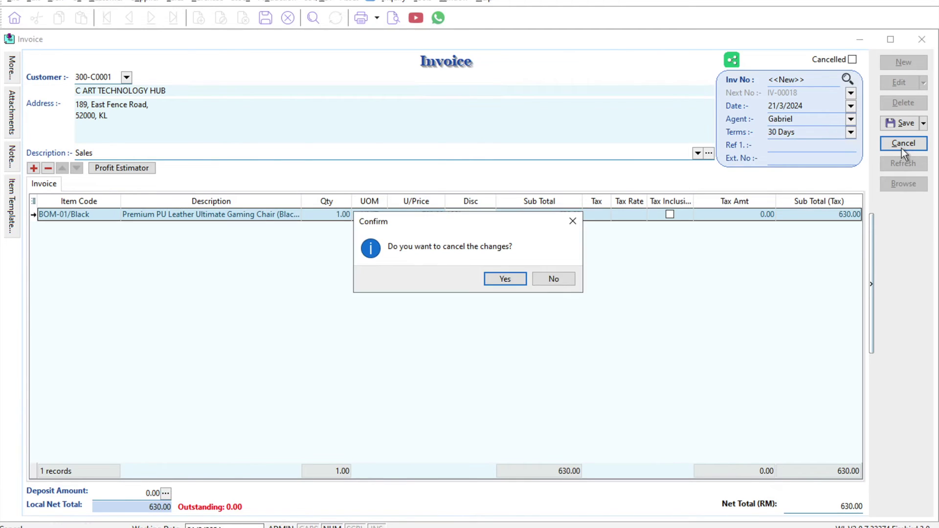
pyautogui.click(520, 281)
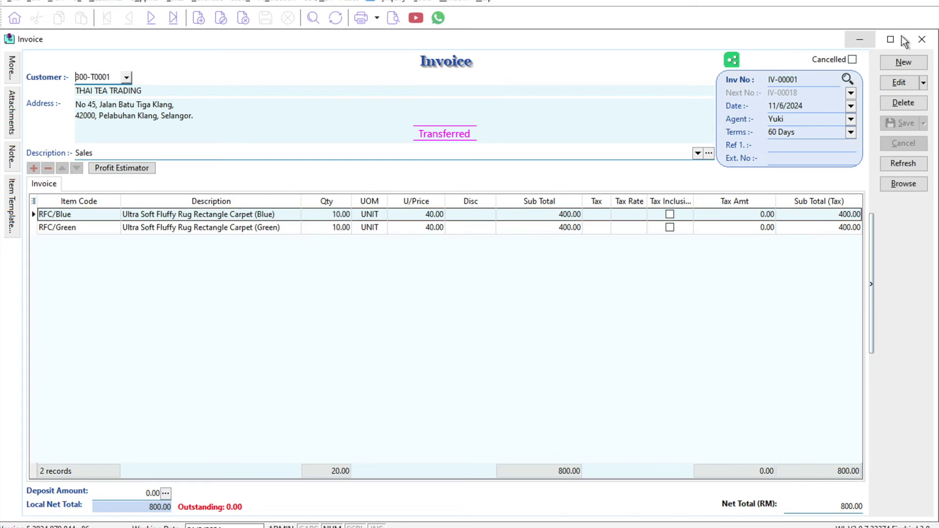
pyautogui.click(921, 39)
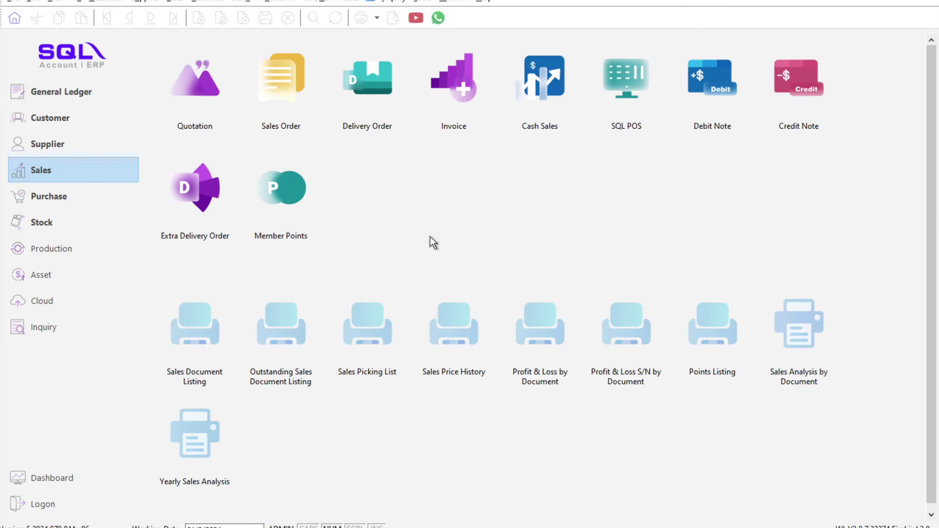
pyautogui.click(32, 222)
# Step: Edit BOM-01/Black and add a customer price row for DREAM VILLA FURNITURE
pyautogui.click(267, 80)
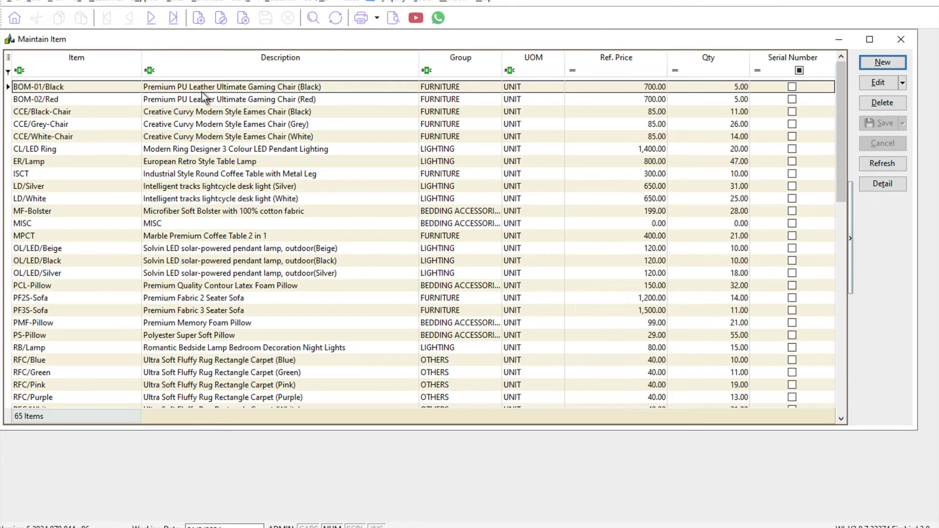
pyautogui.doubleClick(205, 91)
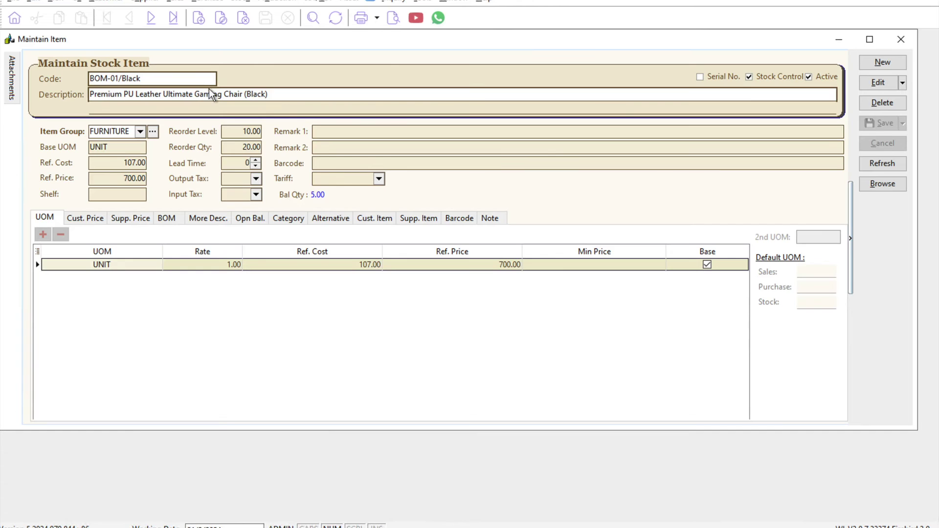
pyautogui.click(876, 82)
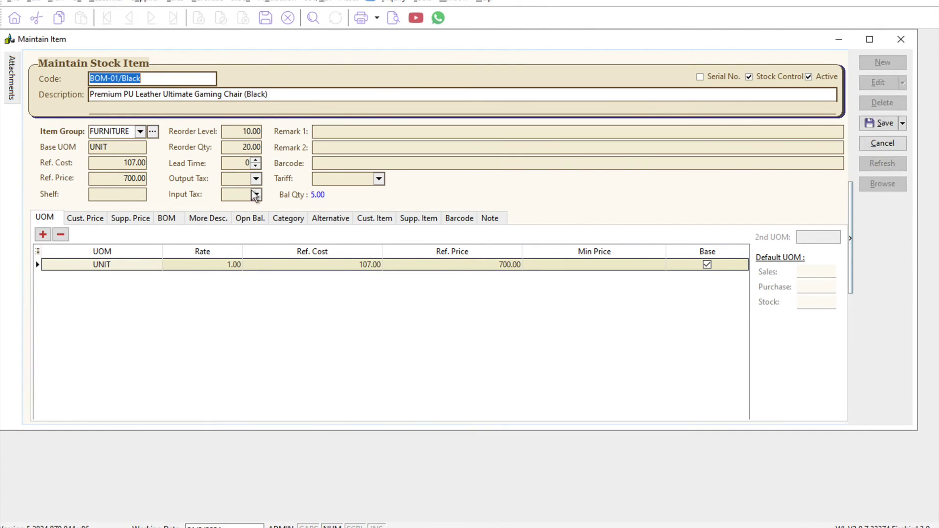
pyautogui.click(80, 218)
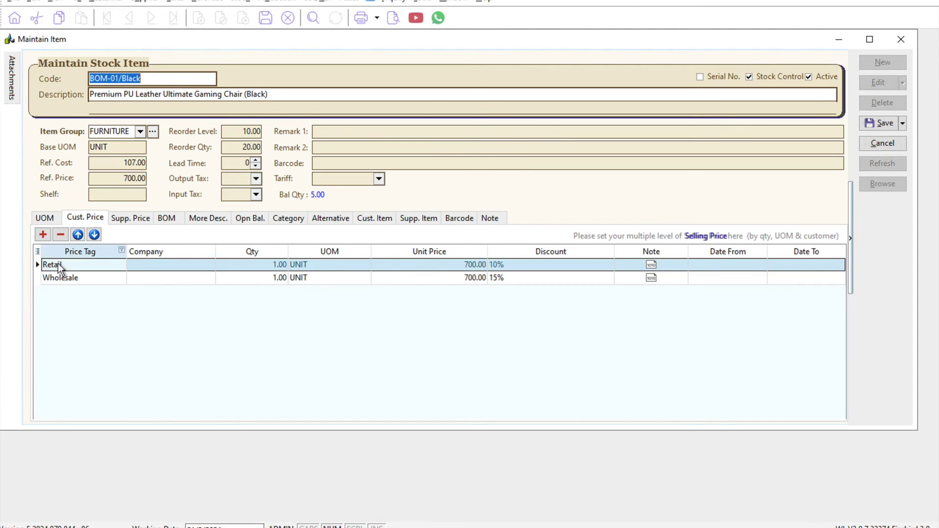
pyautogui.click(42, 235)
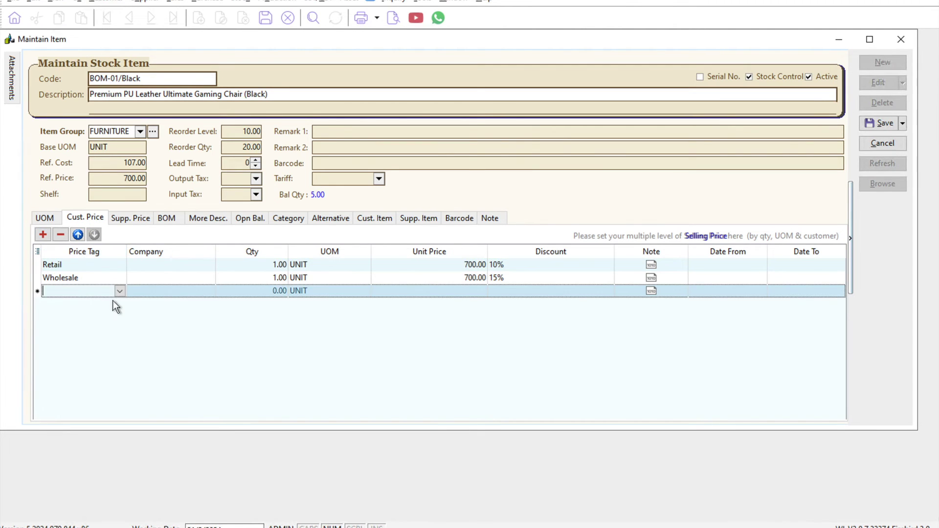
pyautogui.click(160, 292)
pyautogui.click(208, 292)
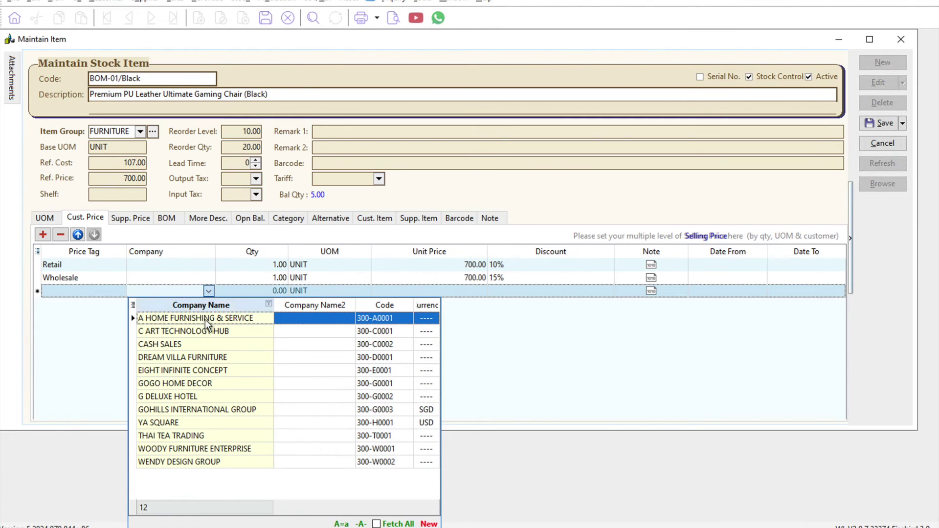
pyautogui.click(215, 358)
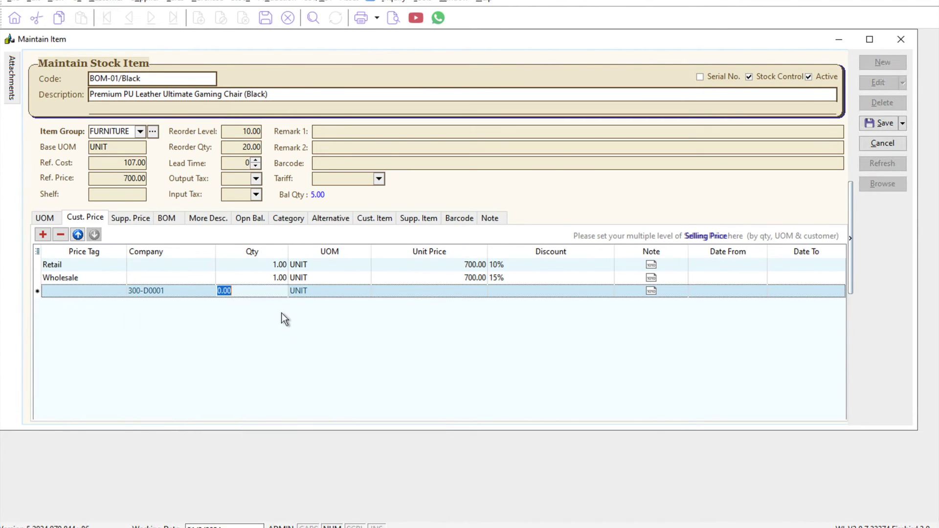
# Step: Set that row to quantity 1 at unit price 500 and save the item
pyautogui.write('1')
pyautogui.press('Tab')
pyautogui.press('Tab')
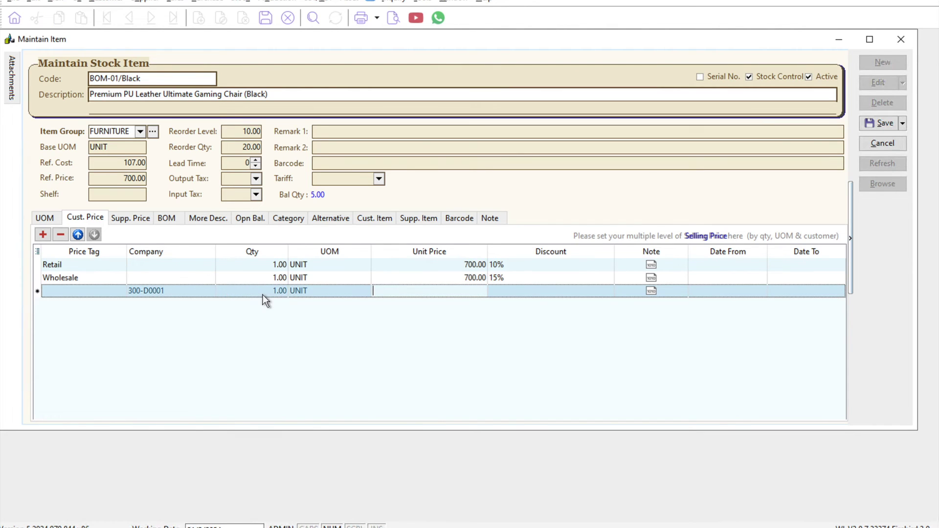
pyautogui.write('500')
pyautogui.press('Tab')
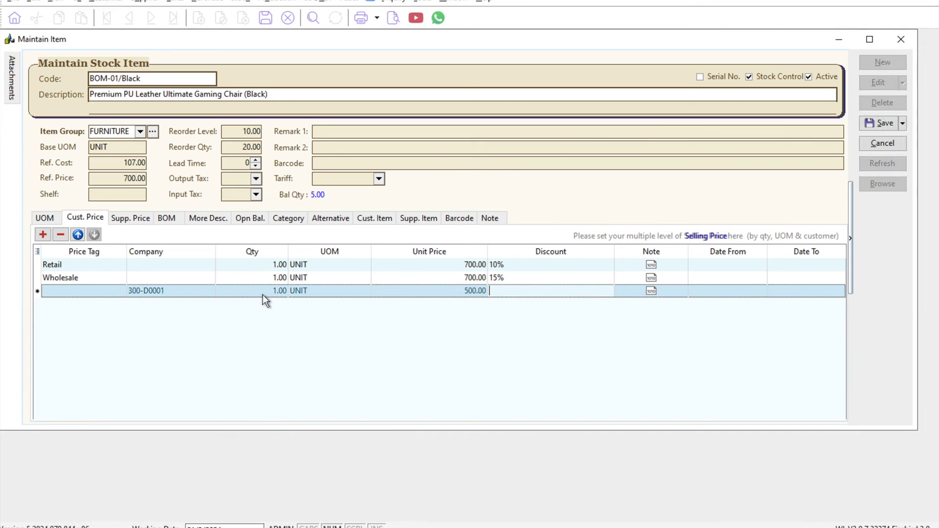
pyautogui.click(880, 124)
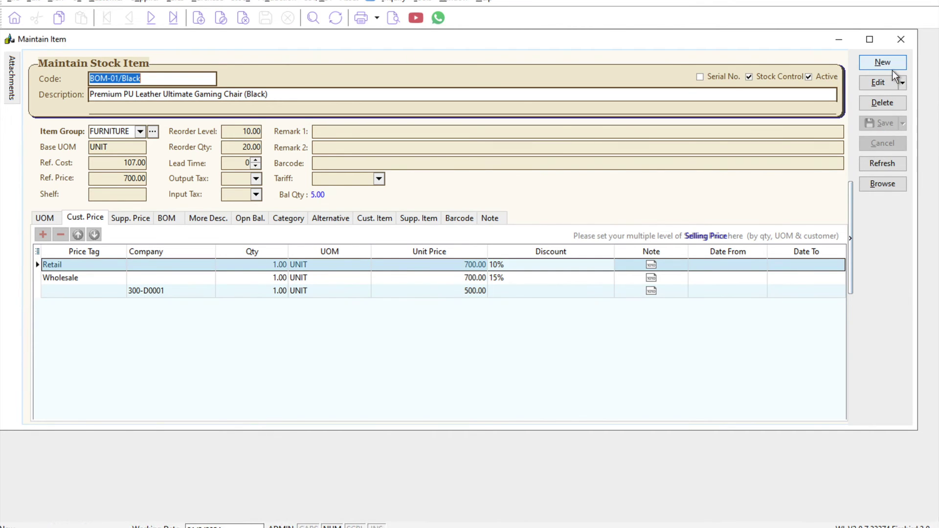
# Step: Create a new sales invoice for customer DREAM VILLA FURNITURE
pyautogui.click(898, 44)
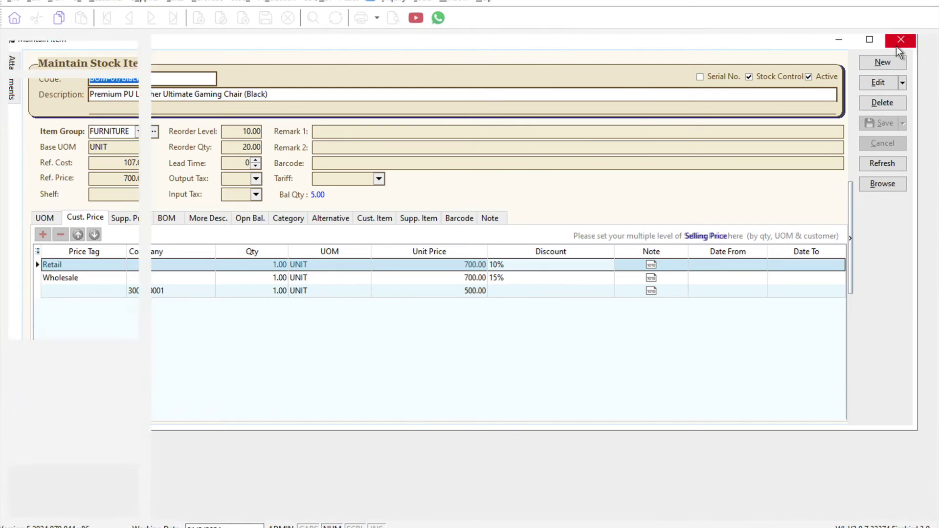
pyautogui.click(59, 171)
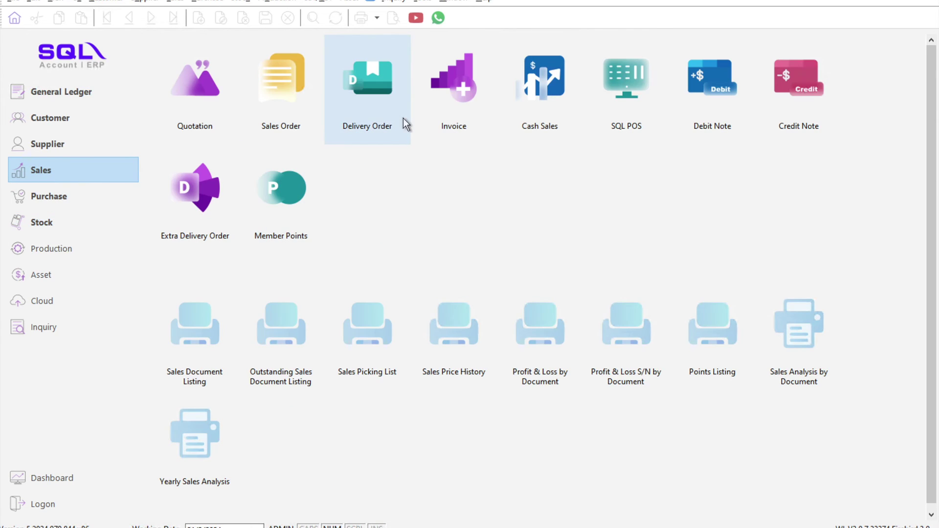
pyautogui.click(435, 106)
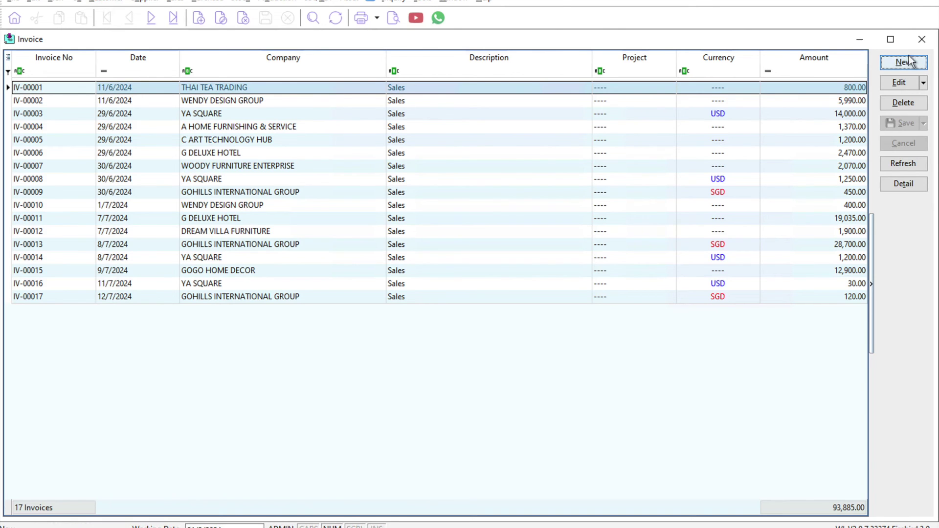
pyautogui.click(906, 61)
pyautogui.click(126, 78)
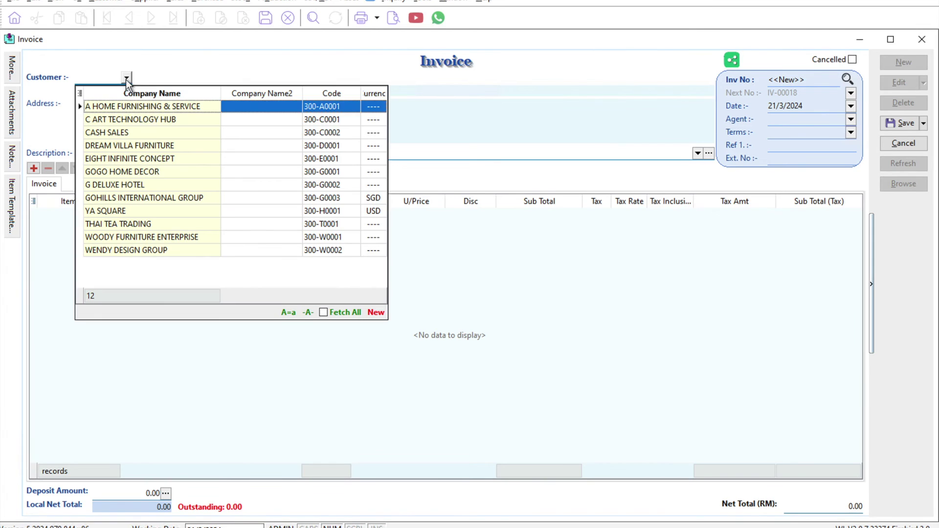
pyautogui.click(146, 147)
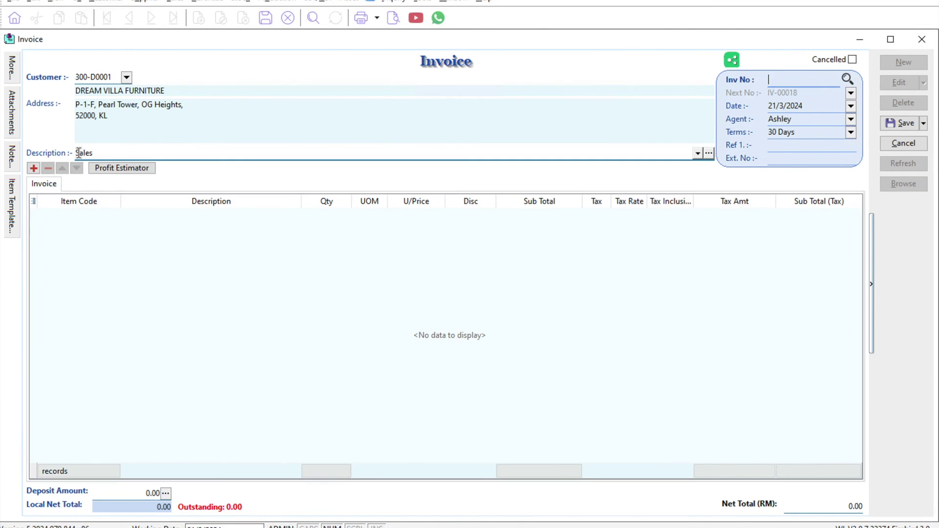
# Step: Add BOM-01/Black as an invoice line at its 500.00 customer price
pyautogui.click(33, 169)
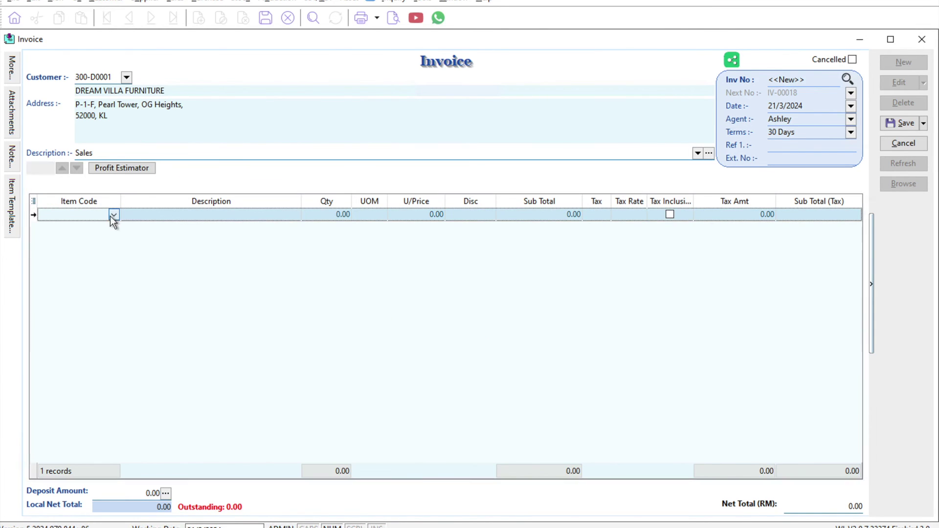
pyautogui.click(113, 215)
pyautogui.click(163, 243)
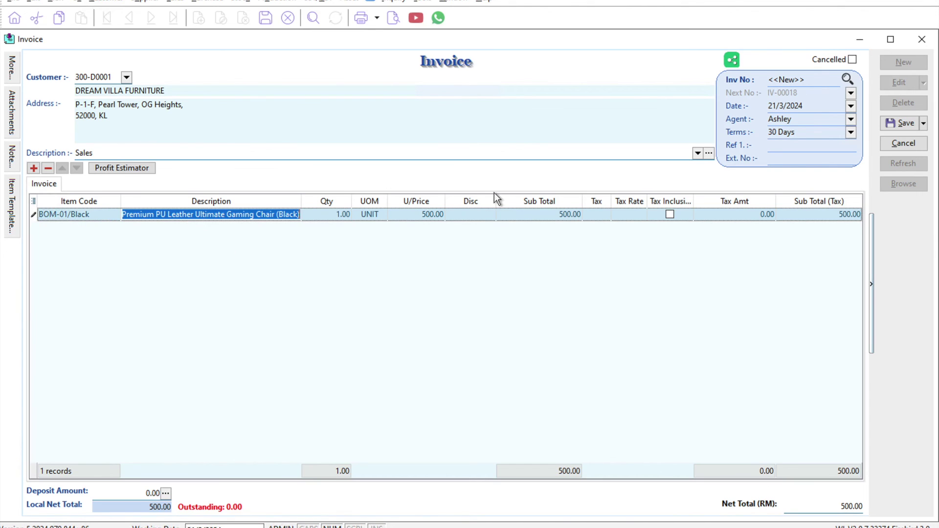